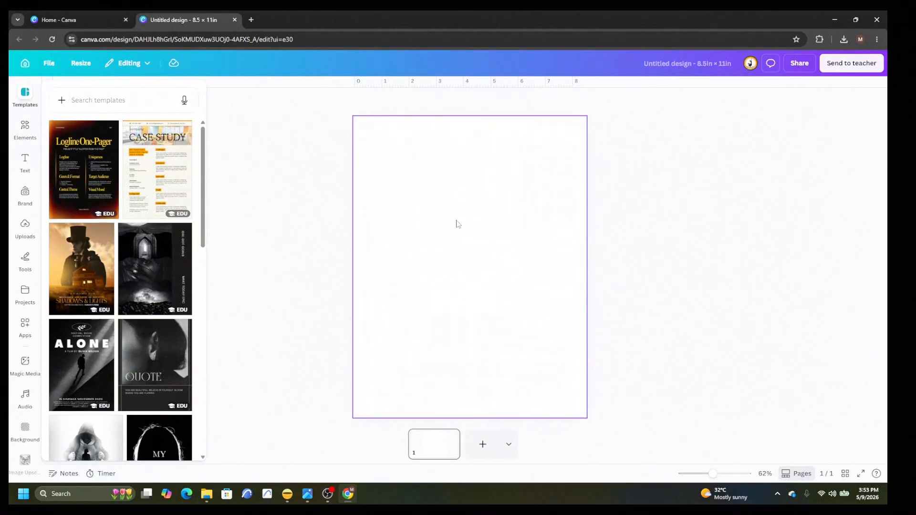
Browse the suggested templates for the blank page.
scroll(103, 267, "down", 5)
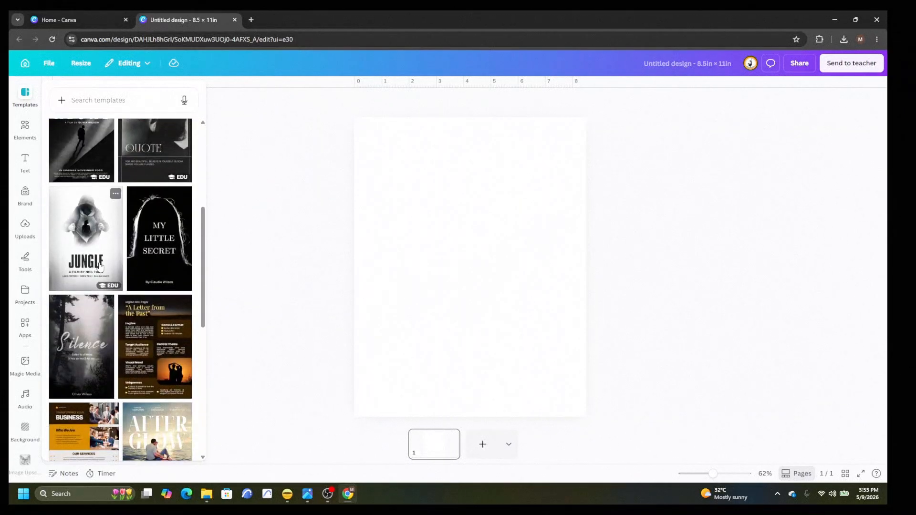
scroll(100, 266, "up", 4)
scroll(99, 266, "down", 7)
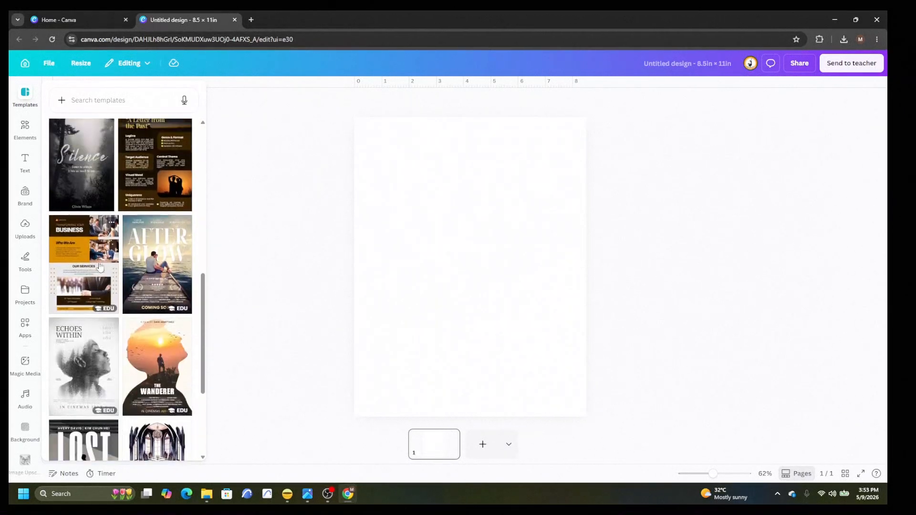
scroll(99, 266, "up", 2)
scroll(99, 267, "down", 10)
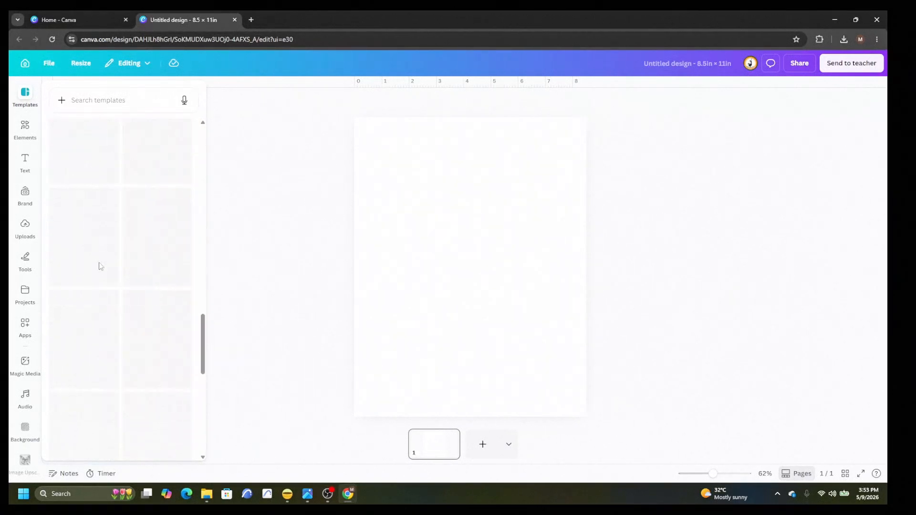
scroll(100, 266, "up", 10)
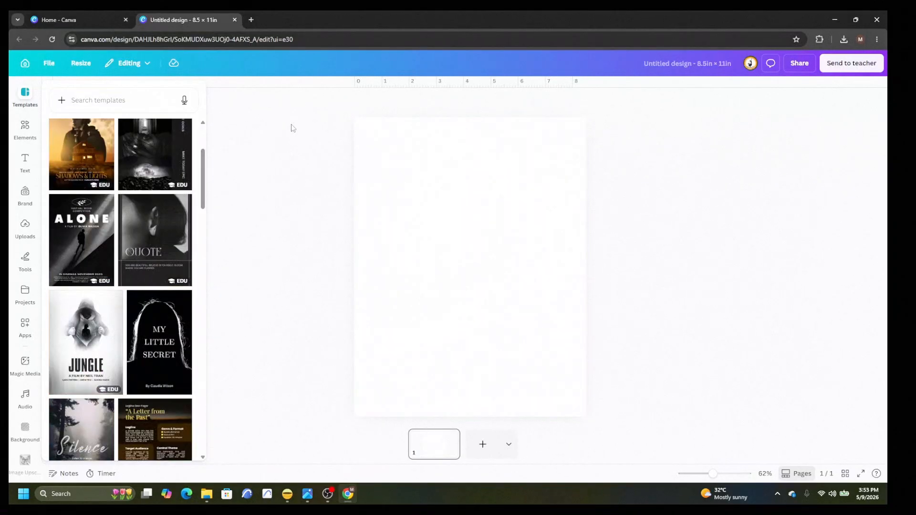
Place margin guides on the blank page: horizontal ones at about 1 and 10.1 in, vertical ones at about 0.85 and 7.45 in.
left_click_drag(411, 86, 456, 145)
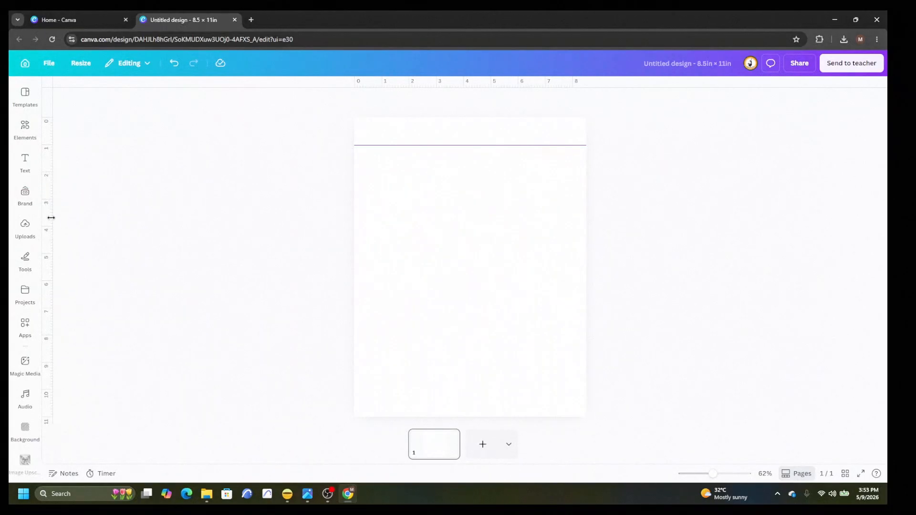
left_click_drag(51, 218, 378, 263)
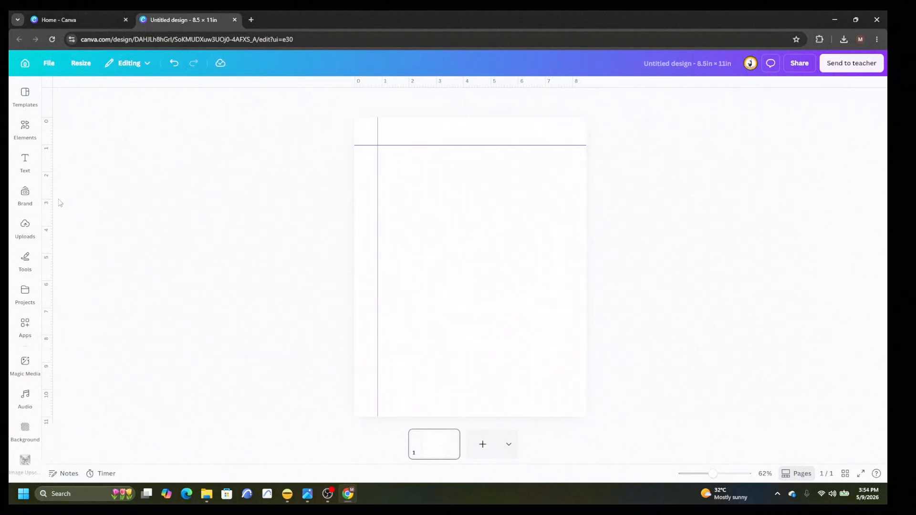
left_click_drag(51, 207, 557, 305)
left_click_drag(464, 85, 468, 393)
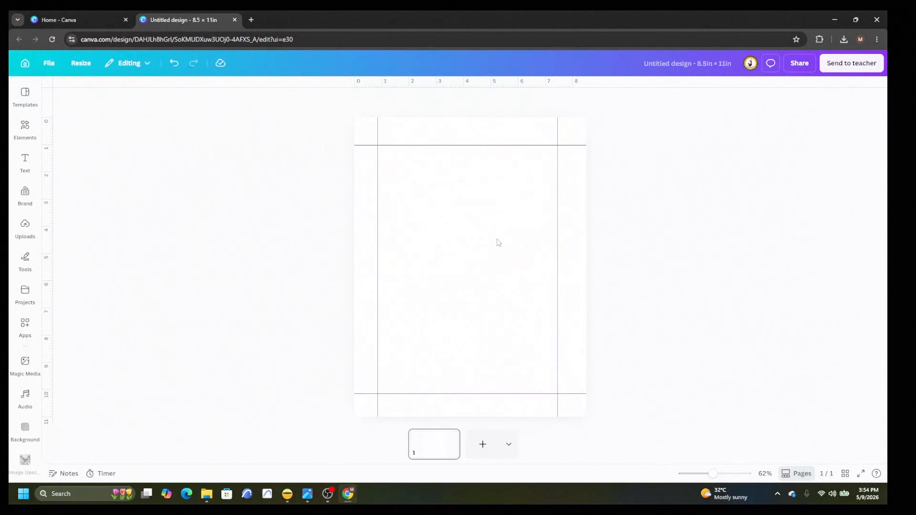
Try red and dark blue as the page background colour and restore white.
left_click(459, 258)
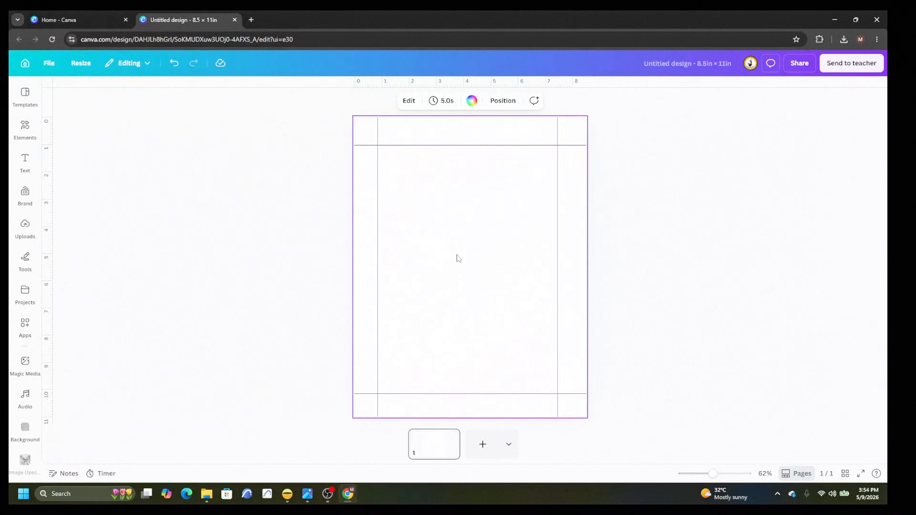
left_click(472, 101)
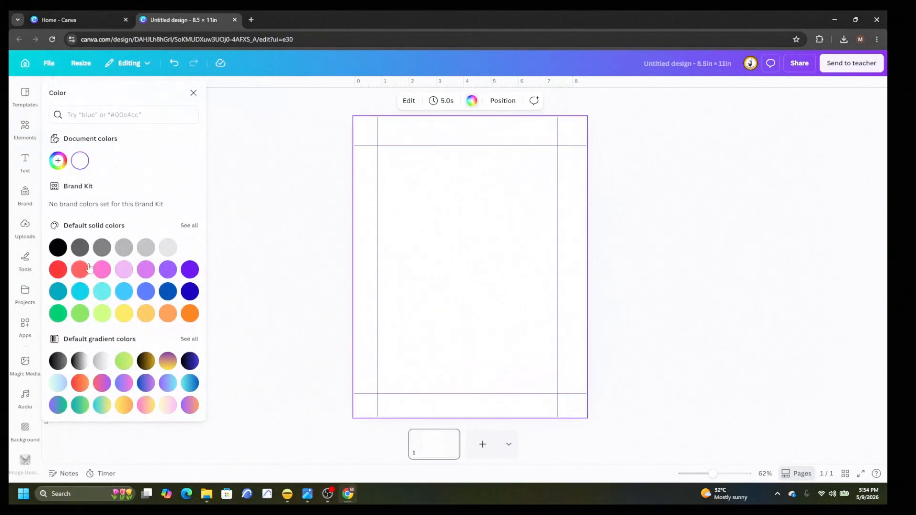
left_click(59, 270)
left_click(191, 291)
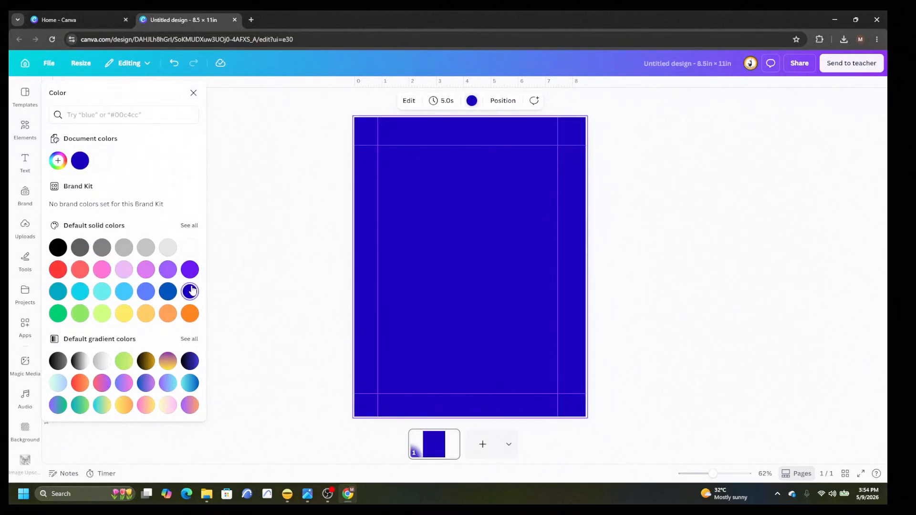
left_click(190, 247)
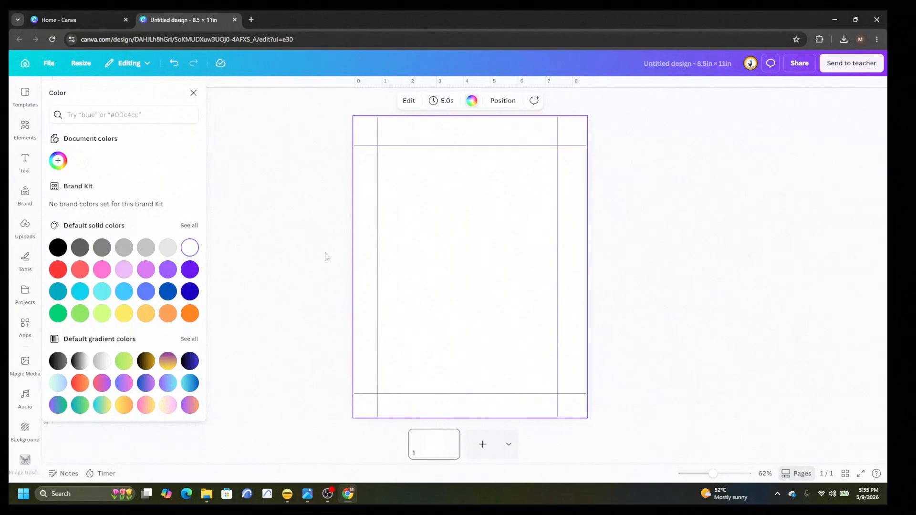
left_click(582, 261)
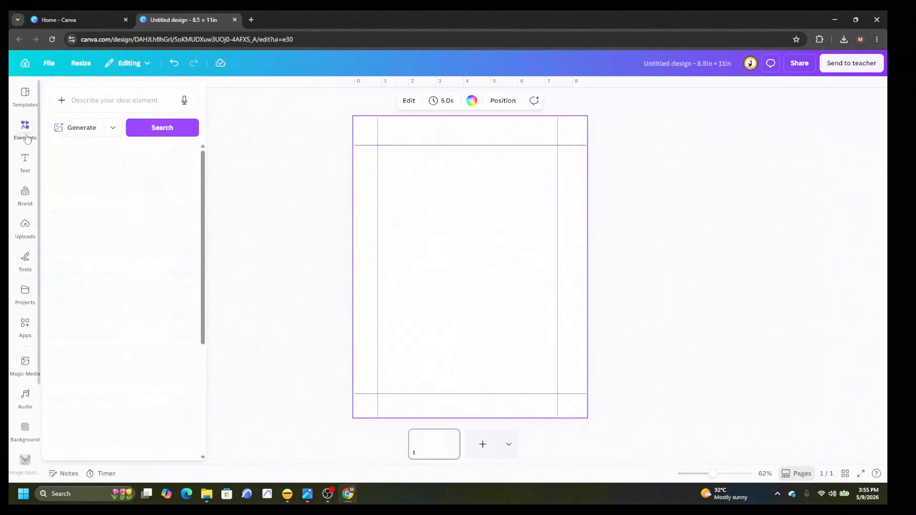
Add the recently used black tape graphic and stretch it across the full page width as a banner along the page's upper edge.
left_click(26, 135)
left_click(121, 279)
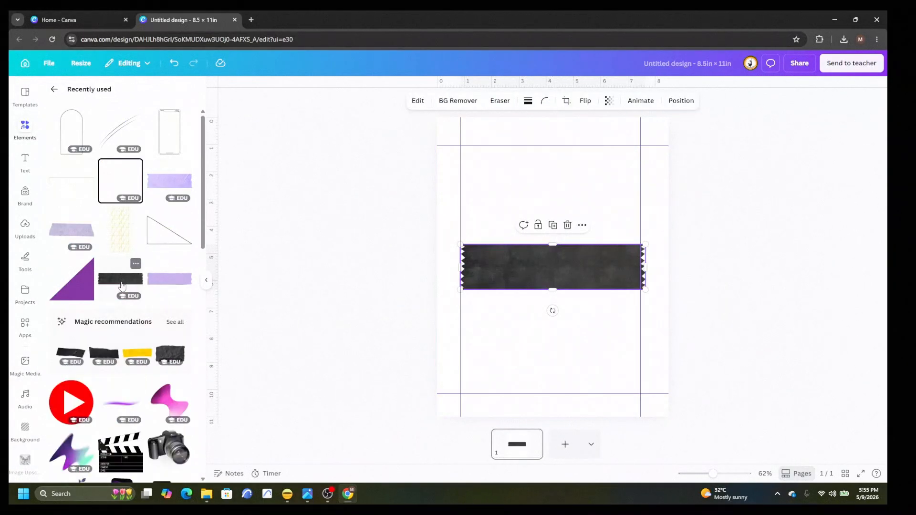
left_click_drag(645, 267, 690, 266)
left_click_drag(463, 267, 355, 267)
left_click_drag(573, 251, 603, 133)
left_click(786, 225)
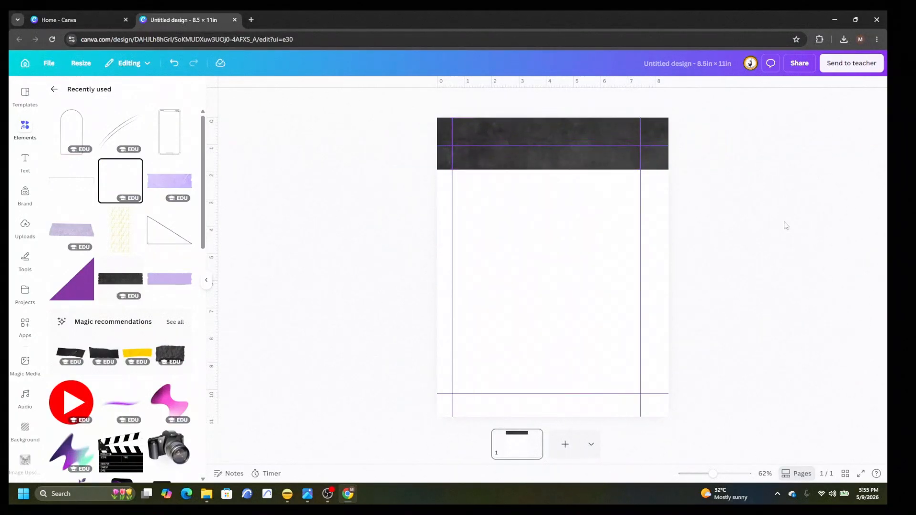
Add a heading text box to the page with the text "CONTENT".
left_click(25, 162)
left_click(100, 207)
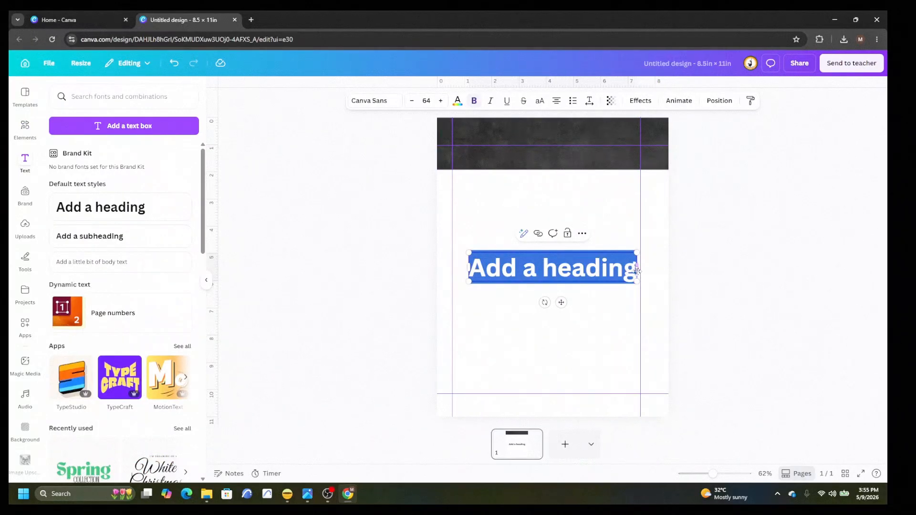
key("BackSpace")
type("C")
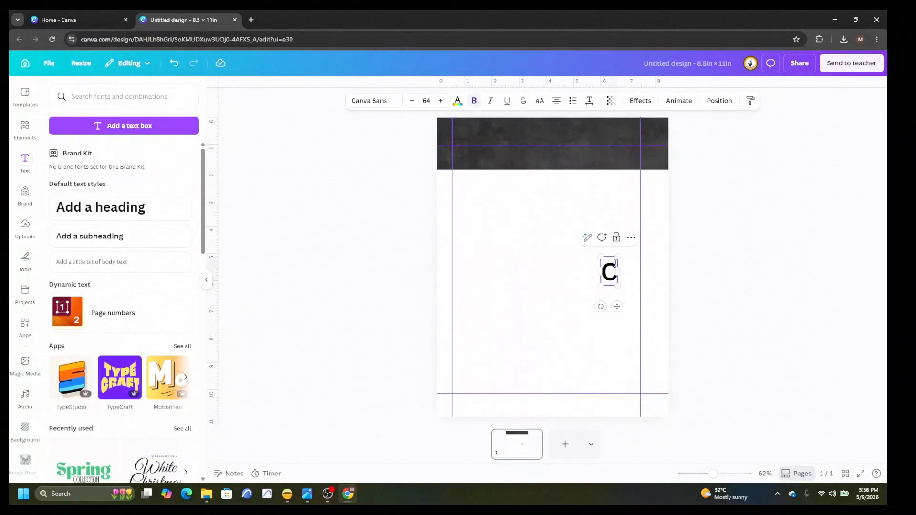
type("ONTENT")
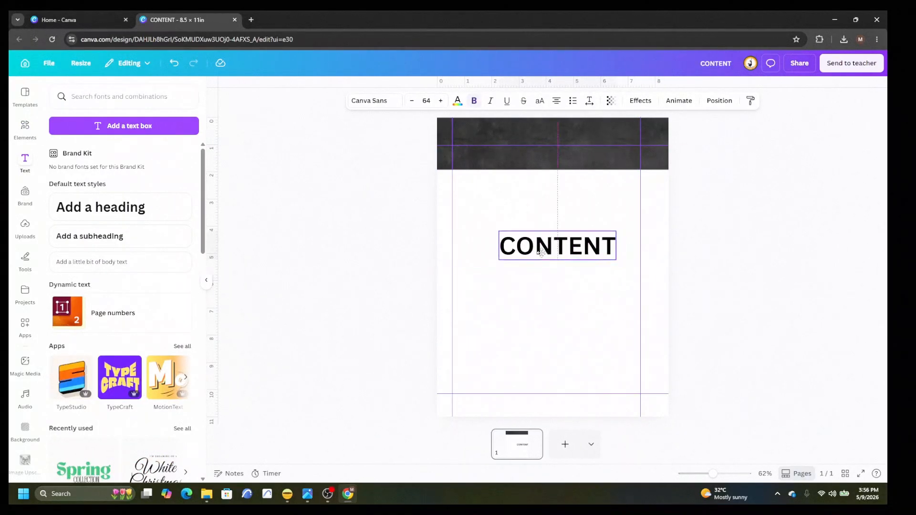
Colour the CONTENT heading white and move it into the upper part of the dark banner, centred horizontally.
key("ctrl+a")
left_click(457, 100)
left_click(192, 276)
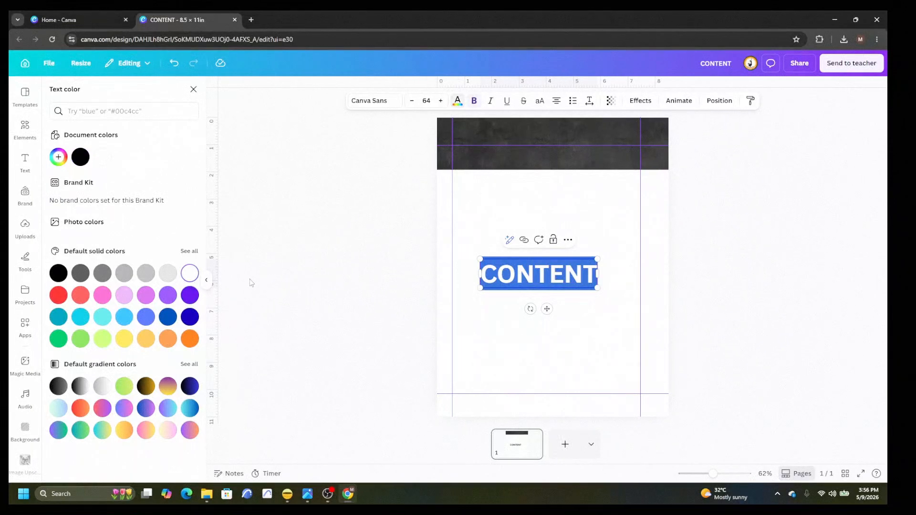
left_click(588, 370)
left_click_drag(546, 292, 560, 134)
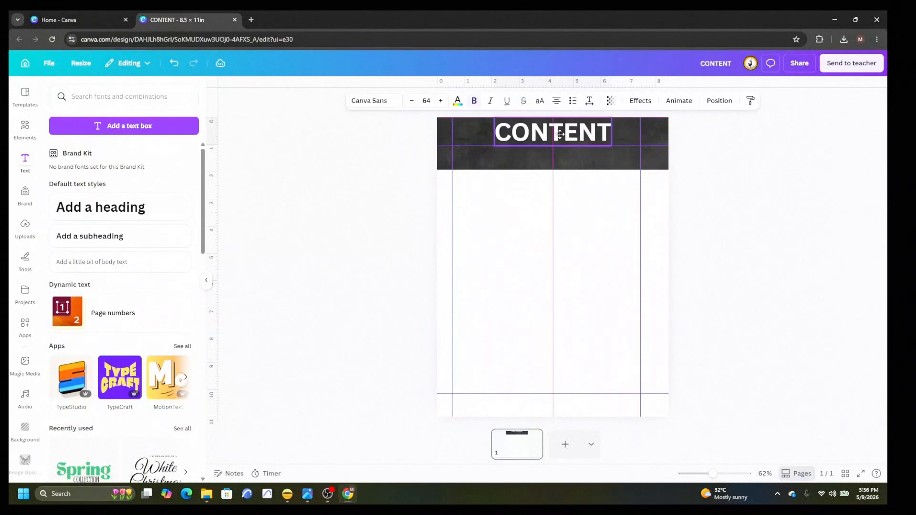
left_click(640, 244)
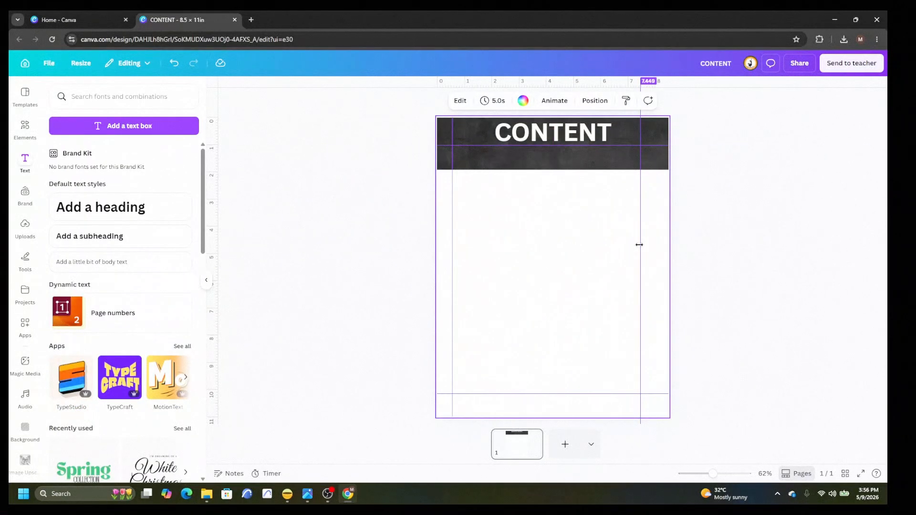
Apply the Glow effect at intensity 100 to the CONTENT heading and slightly widen its letter spacing.
left_click(601, 133)
left_click(640, 100)
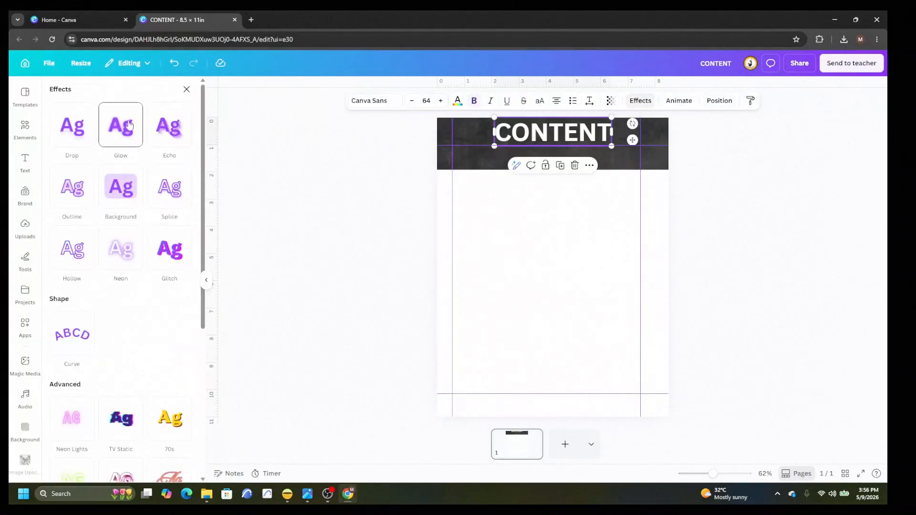
left_click(125, 126)
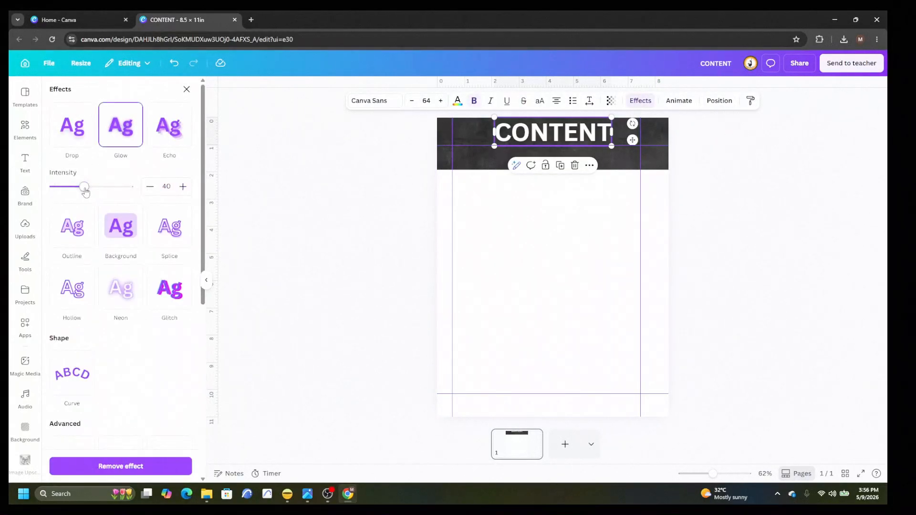
left_click_drag(85, 191, 130, 188)
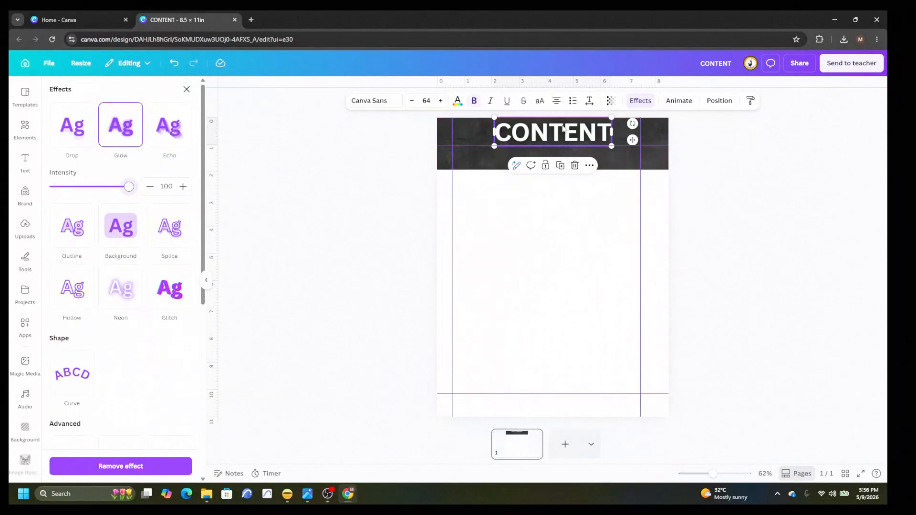
left_click(589, 101)
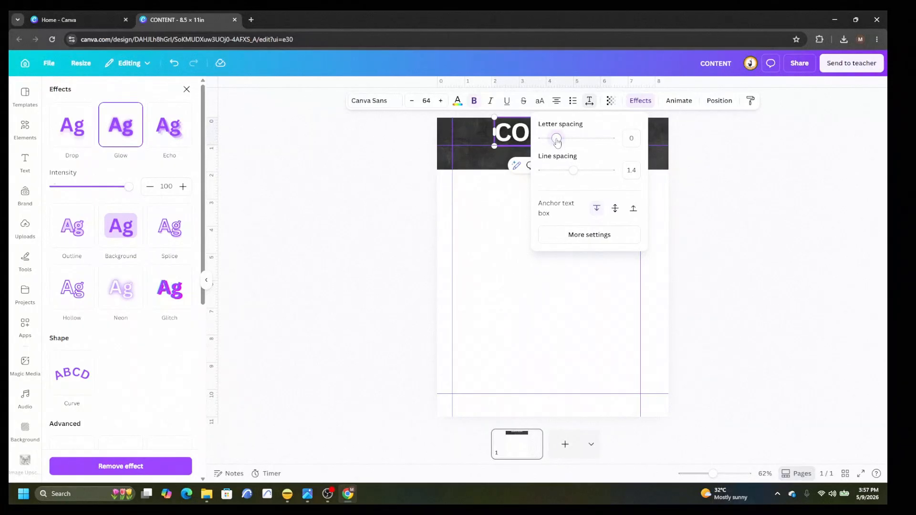
left_click_drag(559, 143, 562, 143)
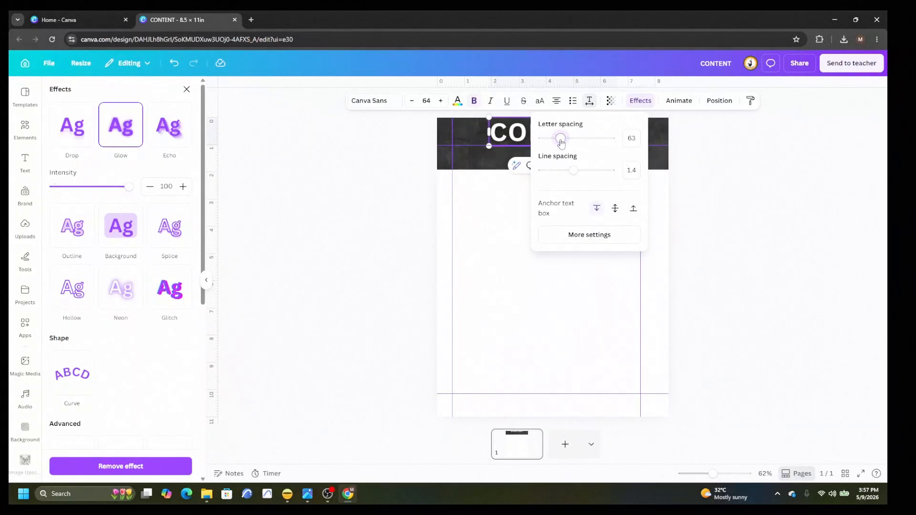
left_click(336, 238)
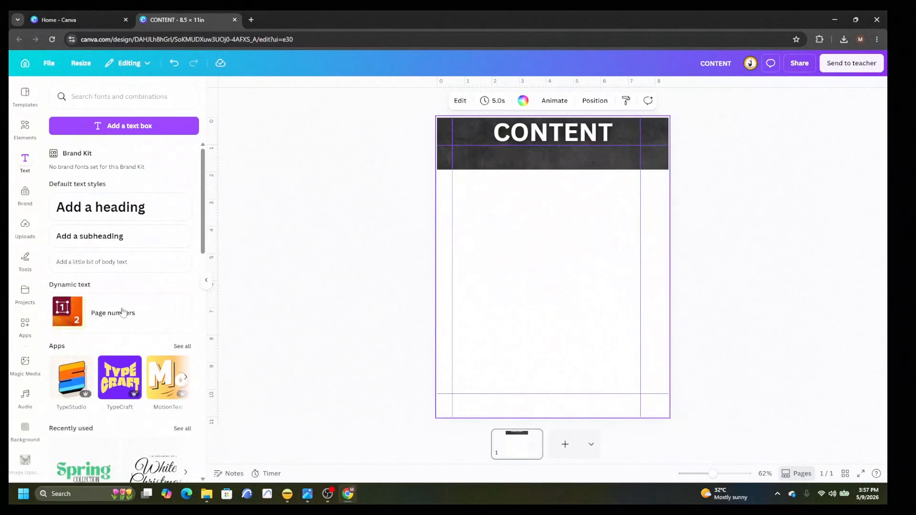
Add a second heading reading "GROWTH TRACKER" and widen its text box to about 8.9 in so it fits on one line.
left_click(105, 210)
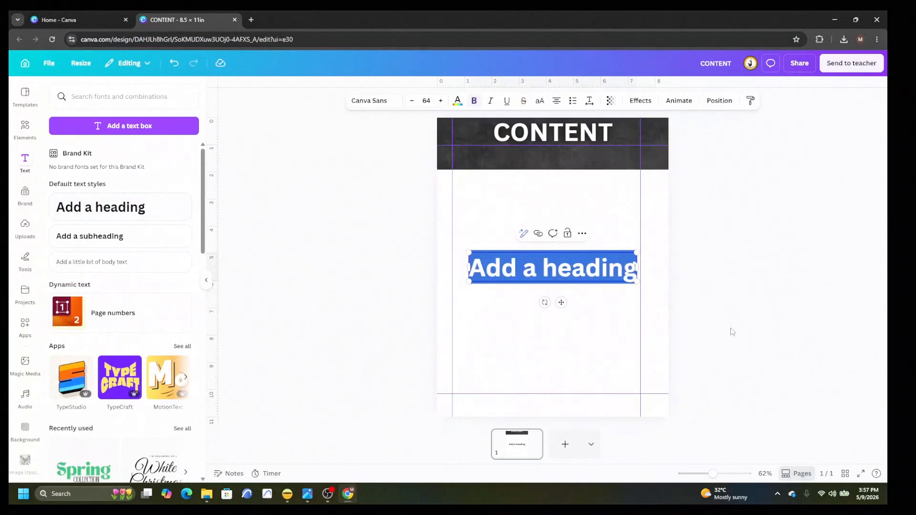
key("BackSpace")
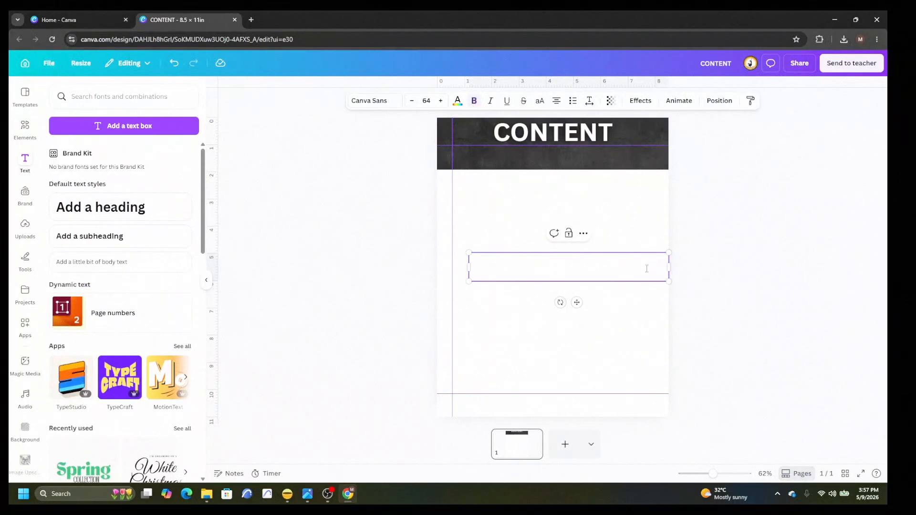
type("GR")
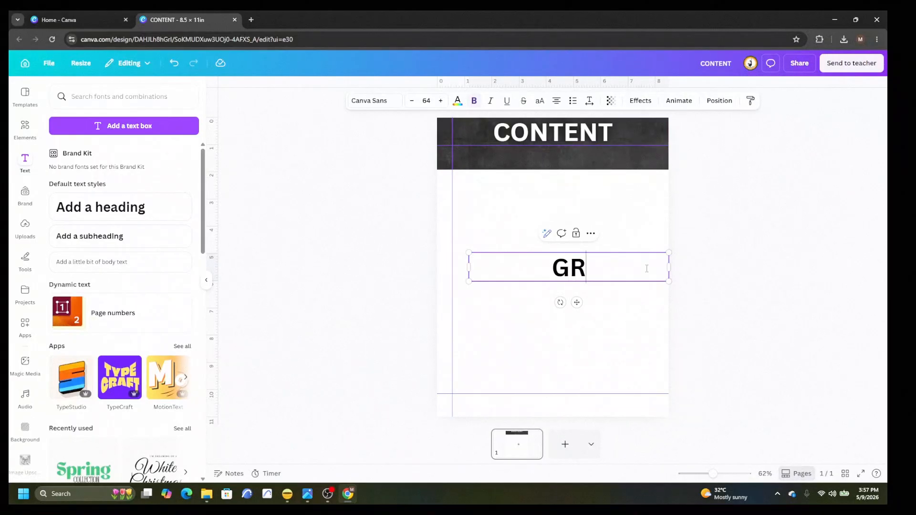
type("OWTH TRACKER")
left_click_drag(469, 268, 426, 283)
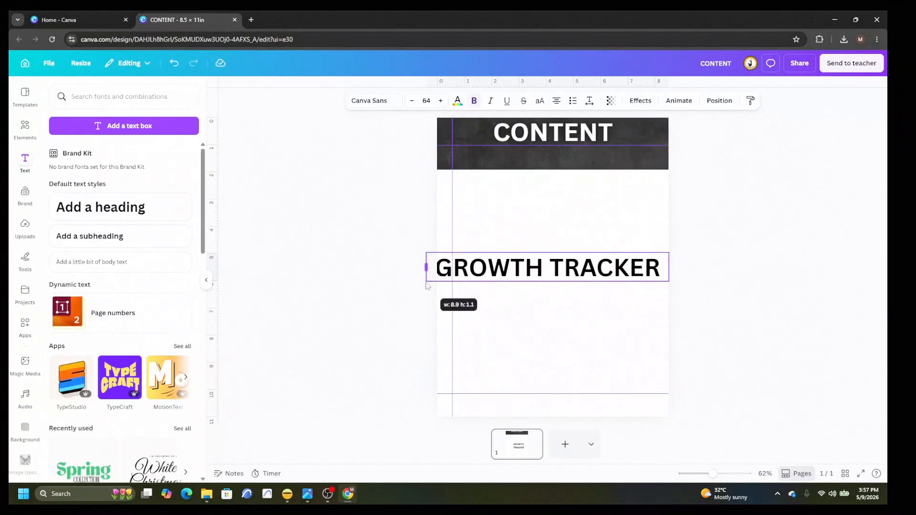
left_click(820, 214)
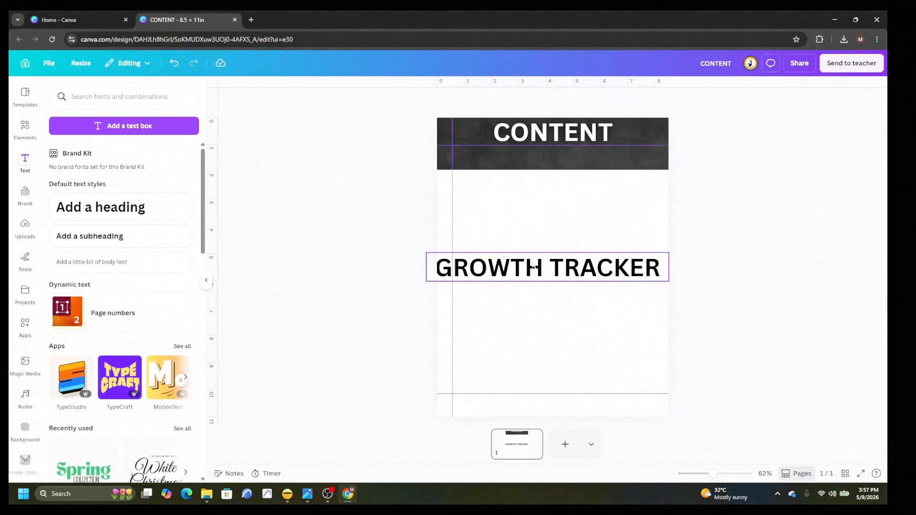
Shrink the GROWTH TRACKER text to size 37.4 and colour it pinkish purple.
left_click_drag(533, 268, 559, 273)
left_click_drag(453, 262, 540, 245)
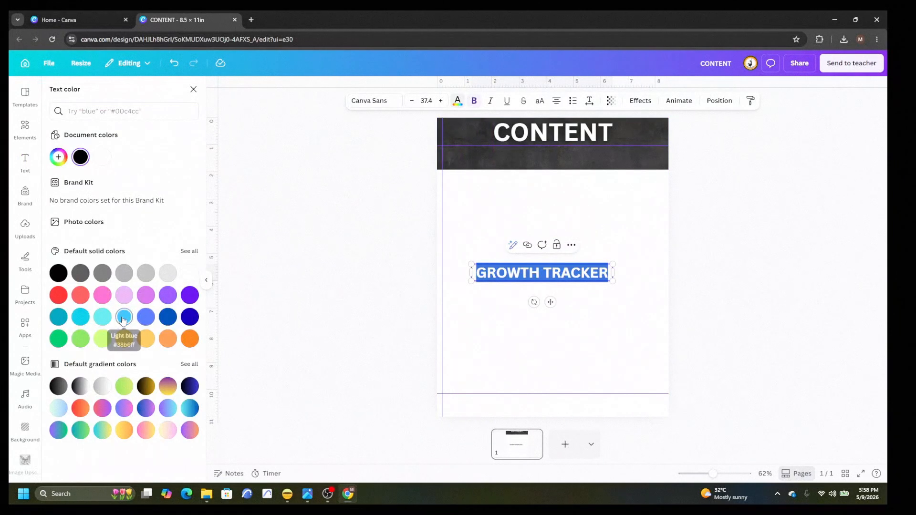
left_click(146, 297)
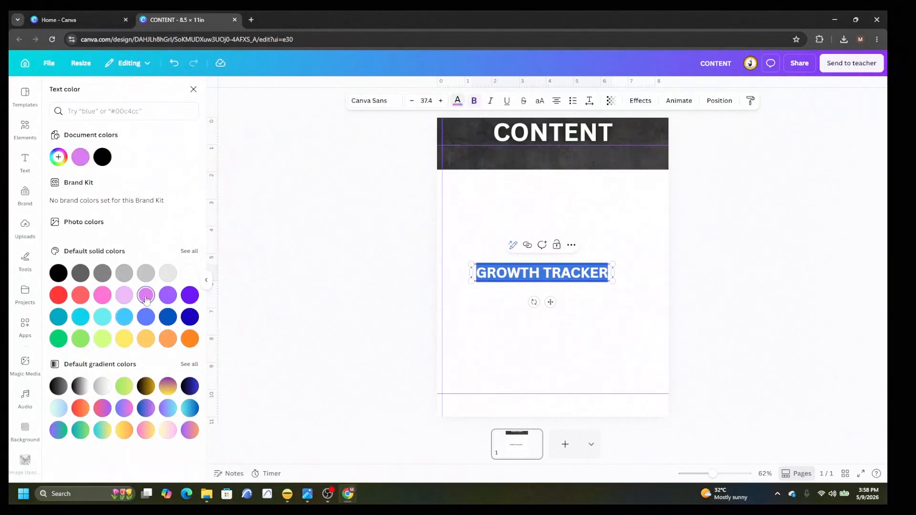
left_click(310, 304)
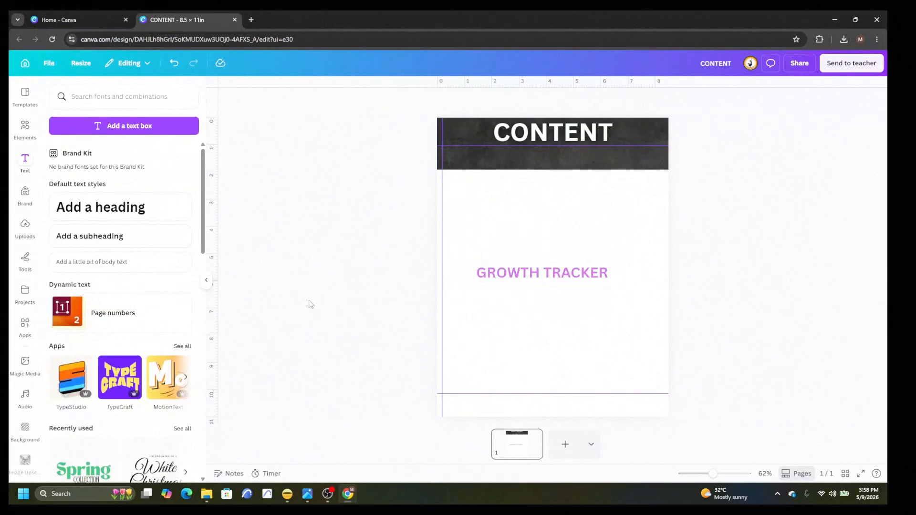
Move the GROWTH TRACKER text into the dark banner, centred directly below CONTENT.
left_click(542, 272)
left_click_drag(542, 273, 558, 154)
left_click(539, 257)
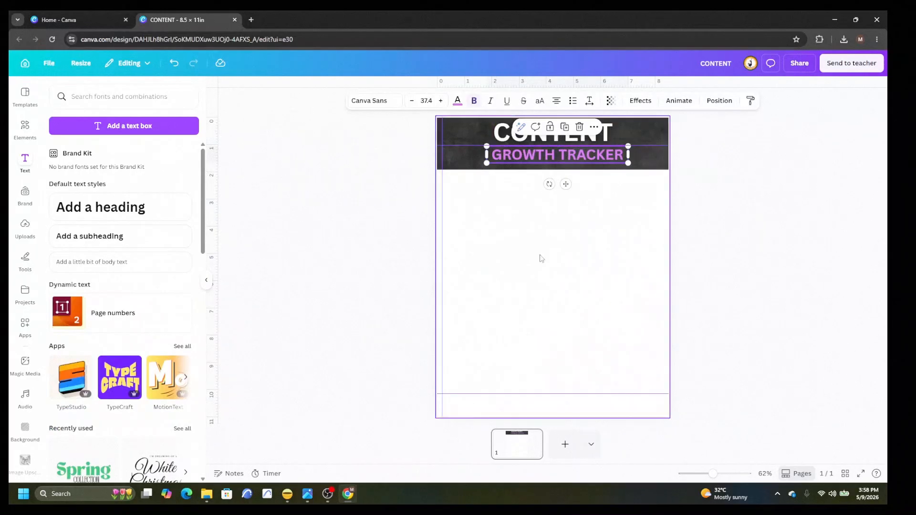
Centre the GROWTH TRACKER heading horizontally on the page.
left_click(551, 143)
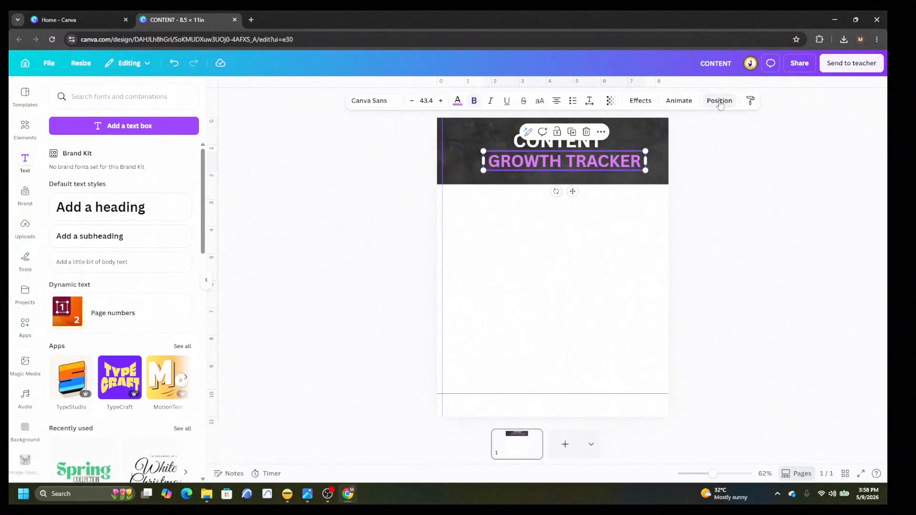
left_click(719, 100)
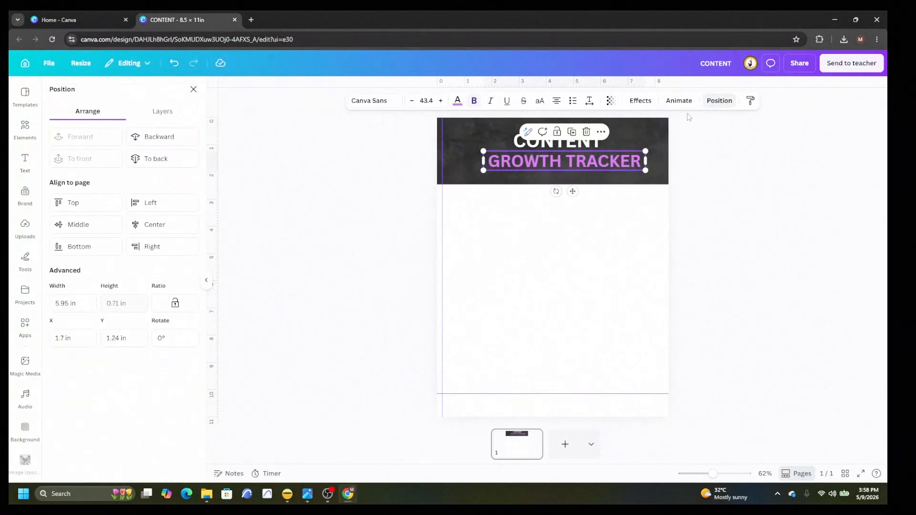
left_click(153, 231)
left_click(433, 292)
Centre the CONTENT heading horizontally on the page, directly above GROWTH TRACKER.
left_click(559, 140)
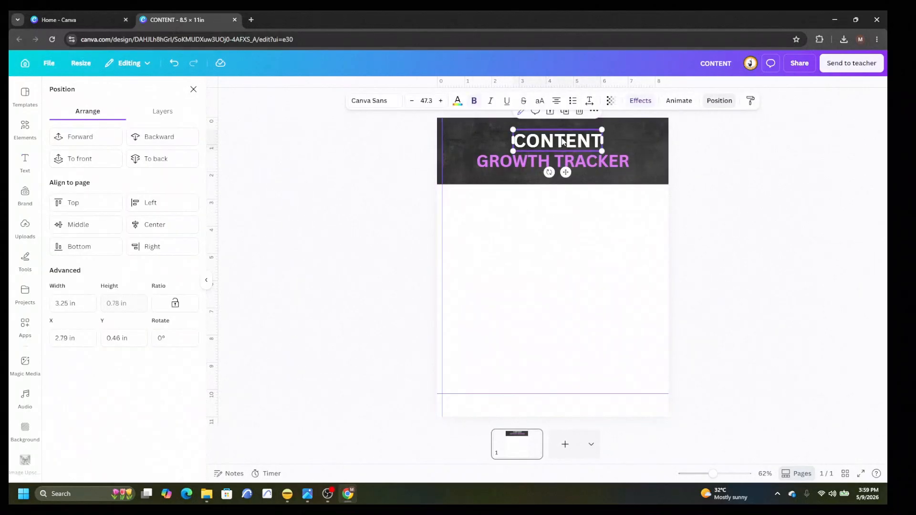
left_click(720, 101)
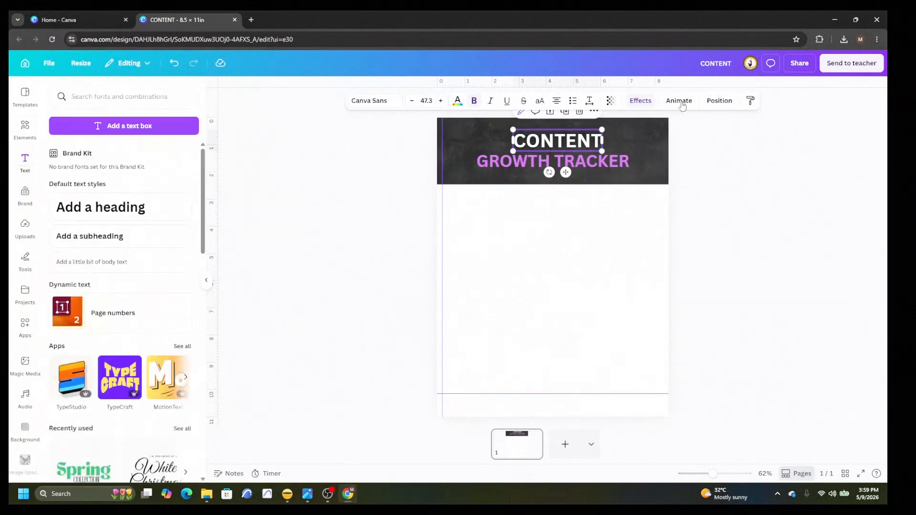
left_click(717, 101)
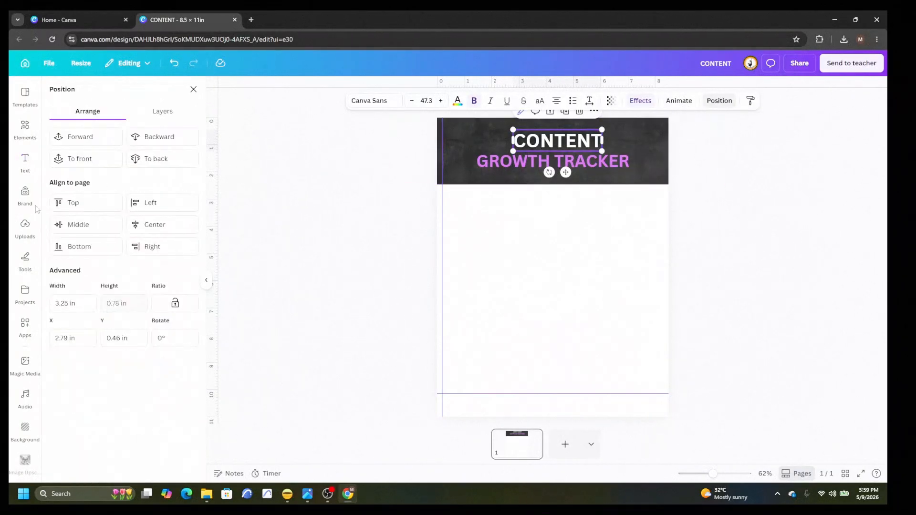
left_click(160, 227)
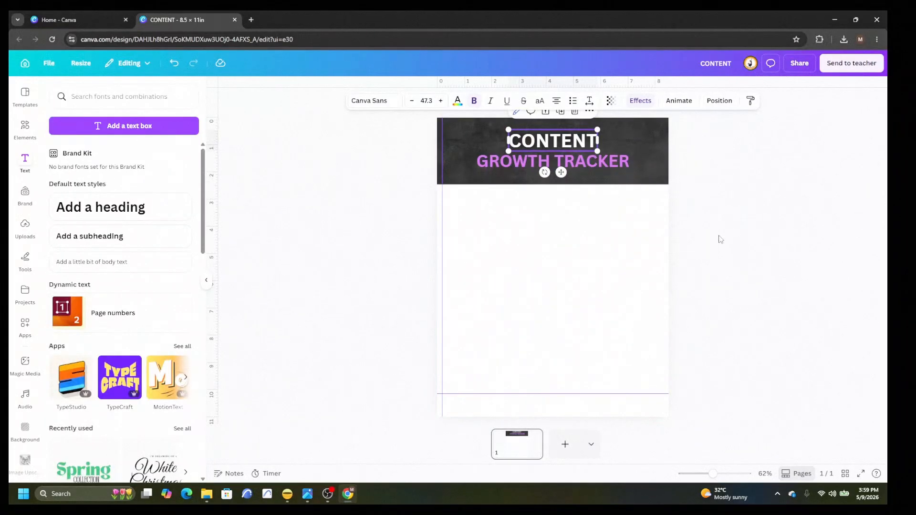
left_click(752, 247)
Add the recently used purple right triangle and shrink it into the lower-right corner of the dark banner.
left_click(24, 128)
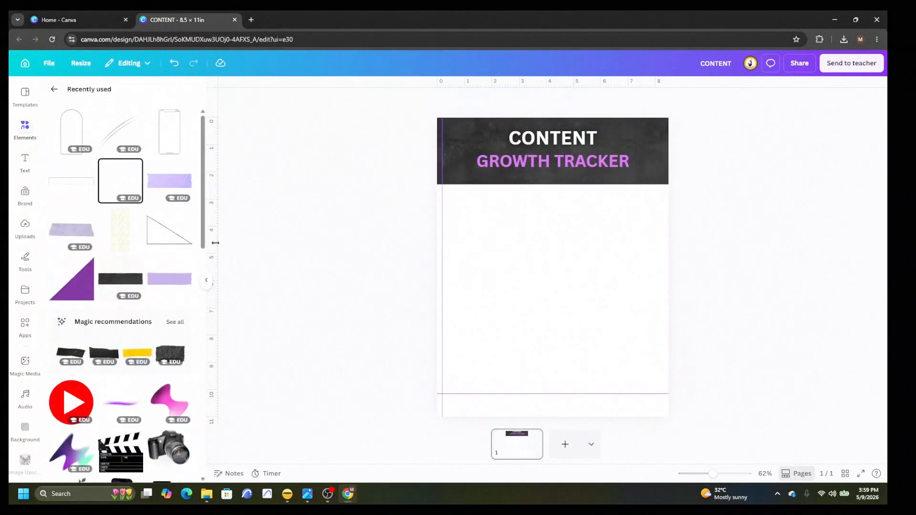
left_click(84, 267)
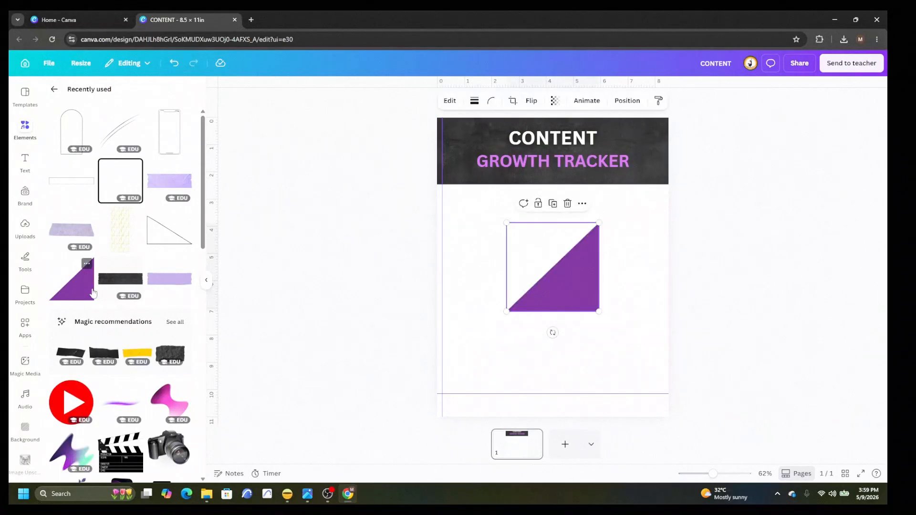
left_click_drag(508, 225, 651, 173)
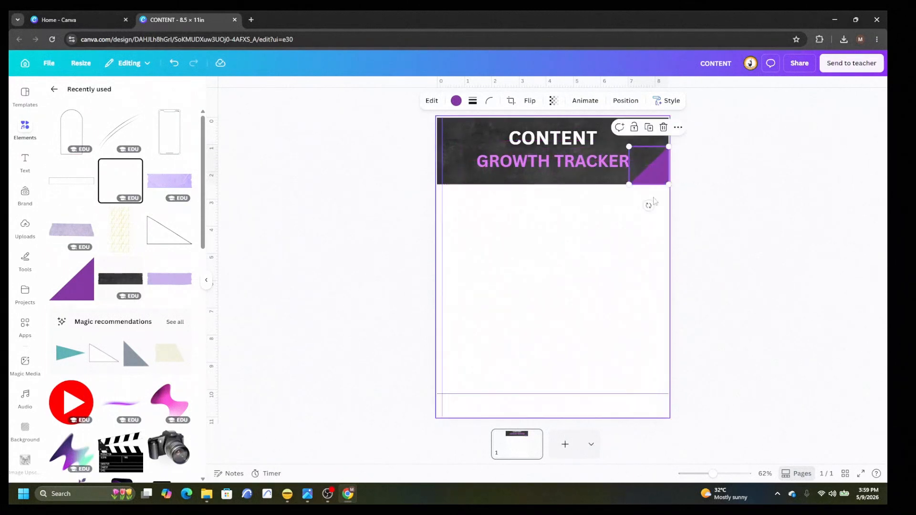
Duplicate the purple triangle and place a mirrored copy in the banner's lower-left corner.
right_click(656, 181)
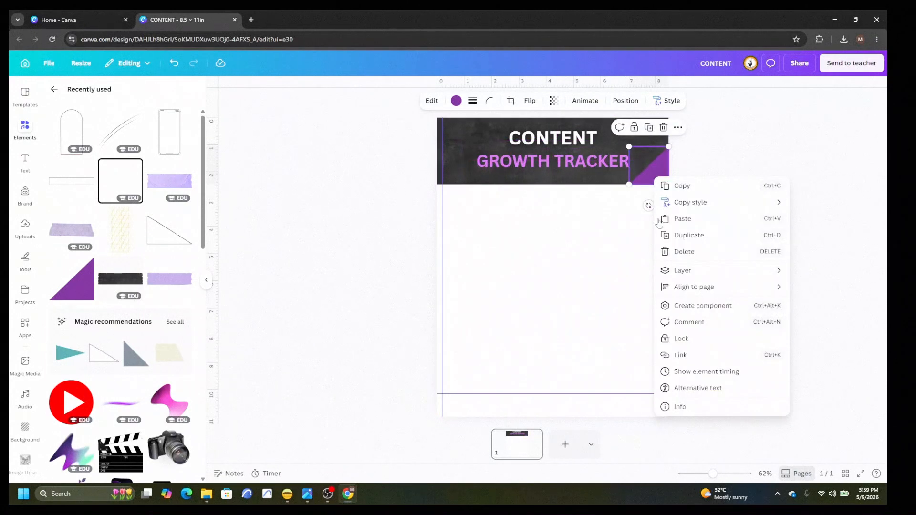
left_click(689, 239)
left_click_drag(656, 176, 560, 255)
left_click_drag(553, 287, 462, 160)
left_click(561, 265)
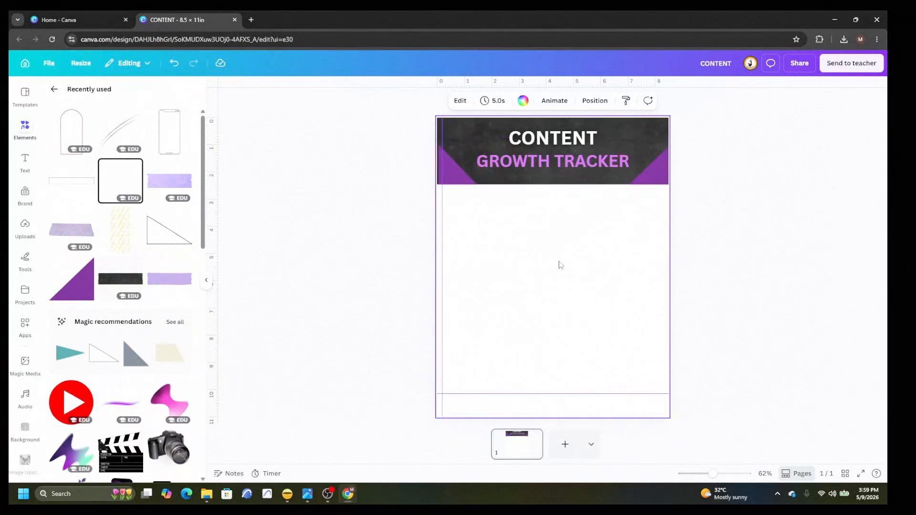
Add the black camera graphic and shrink it into the banner's upper-left corner.
scroll(144, 334, "down", 4)
left_click(167, 262)
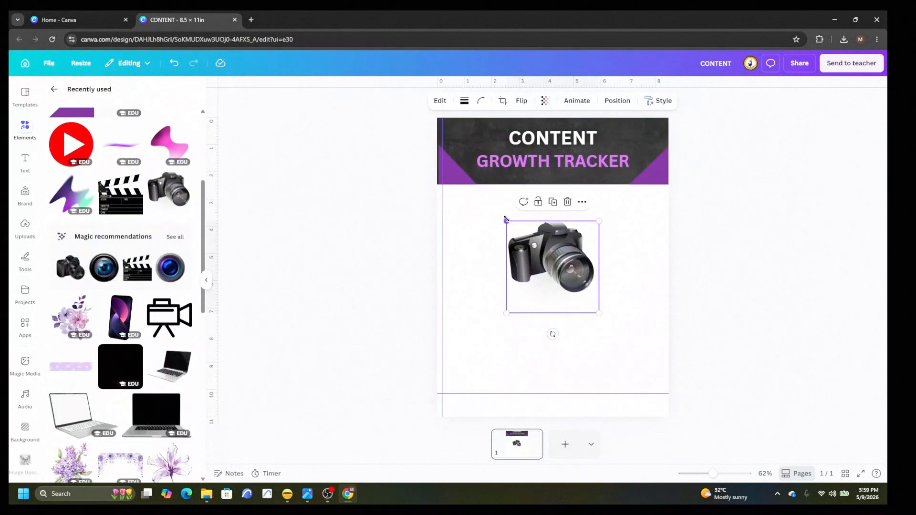
left_click_drag(506, 220, 457, 136)
left_click(530, 298)
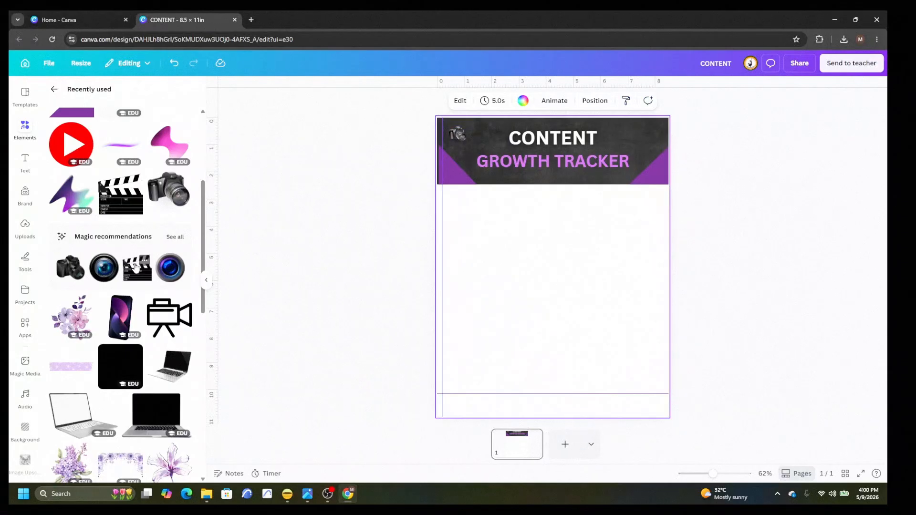
Add the clapperboard graphic and shrink it into the banner's upper-right corner.
left_click(138, 265)
left_click_drag(507, 225, 651, 137)
left_click(573, 314)
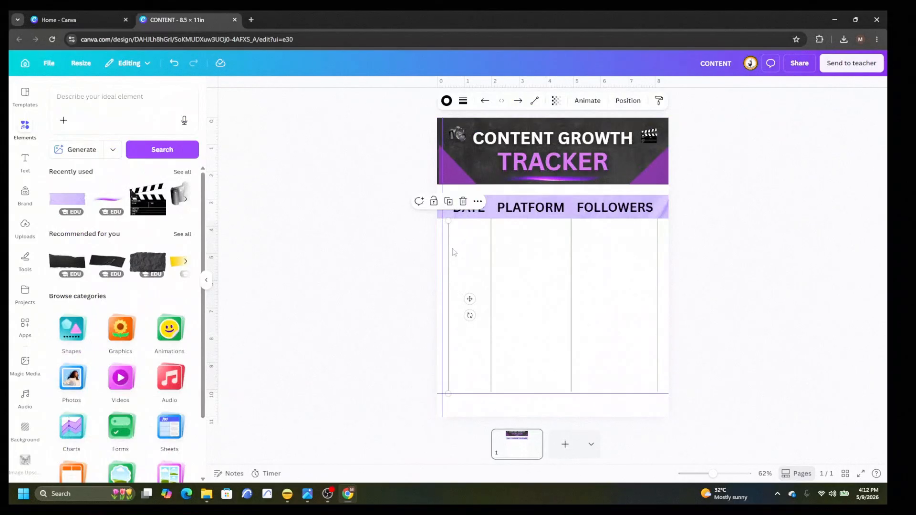
Duplicate the line between DATE and PLATFORM, turn the copy horizontal and fit it between the table's outer lines.
left_click(286, 280)
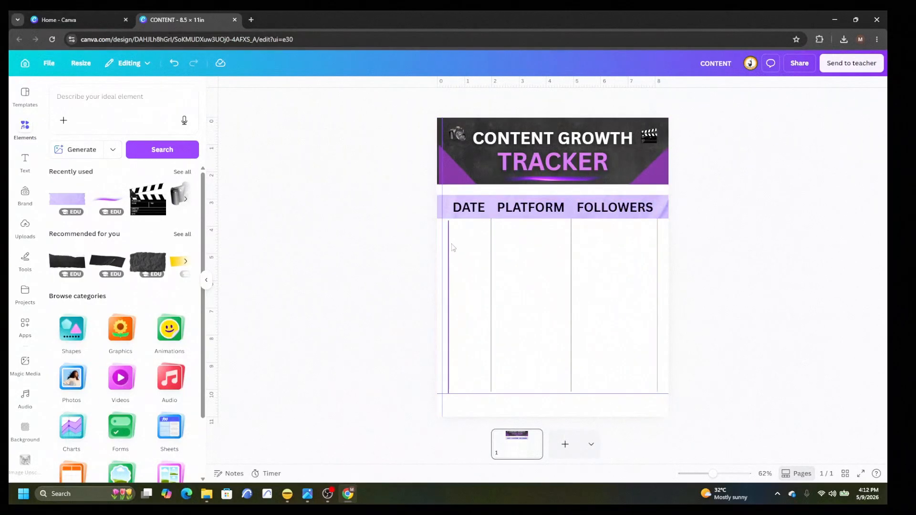
right_click(492, 266)
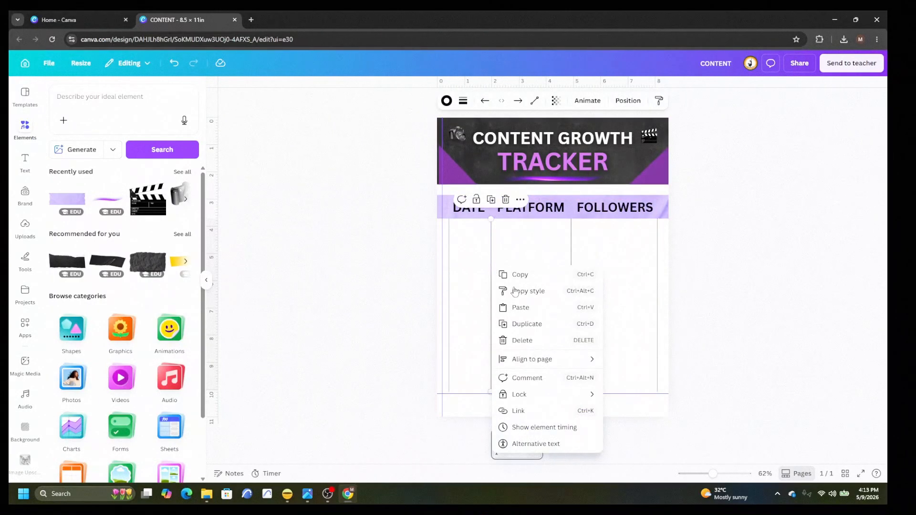
left_click(532, 324)
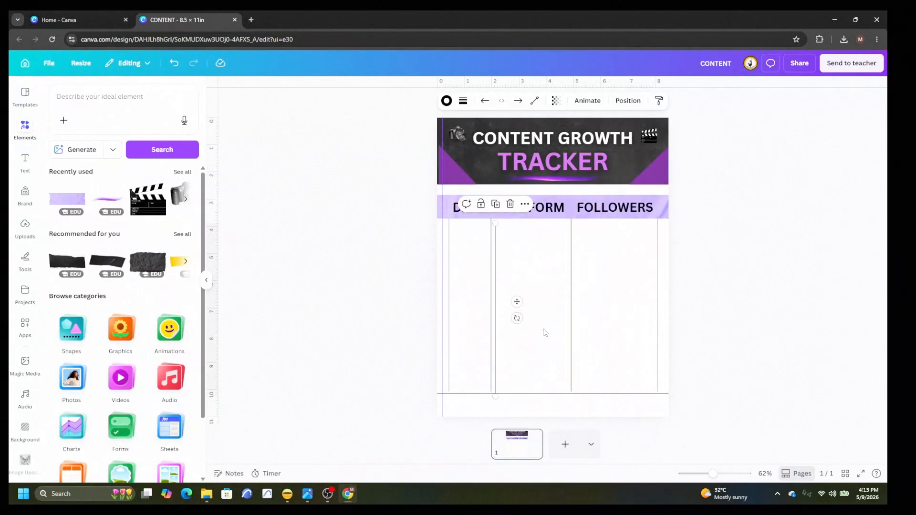
left_click_drag(517, 318, 449, 311)
left_click(515, 340)
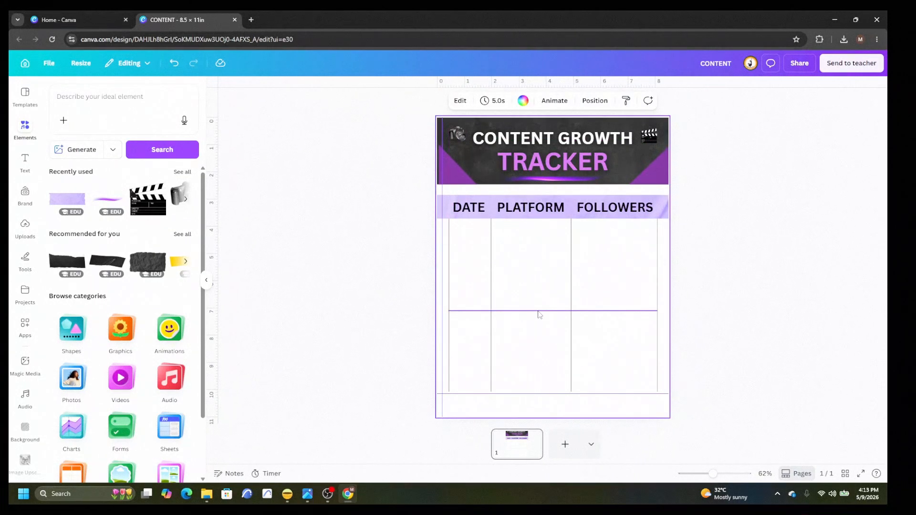
Move the horizontal line up as the first row divider and duplicate it down the table to form six rows.
left_click_drag(539, 313, 540, 272)
right_click(550, 242)
left_click(580, 301)
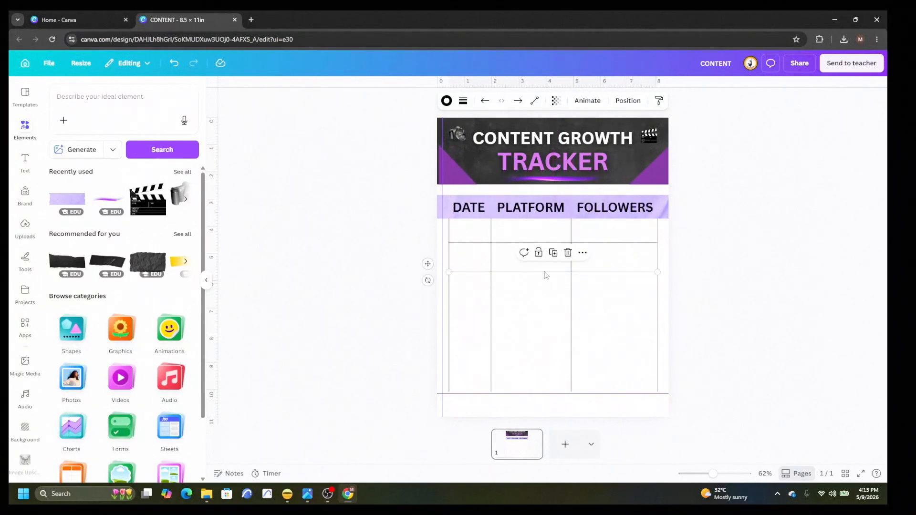
right_click(545, 274)
left_click(583, 331)
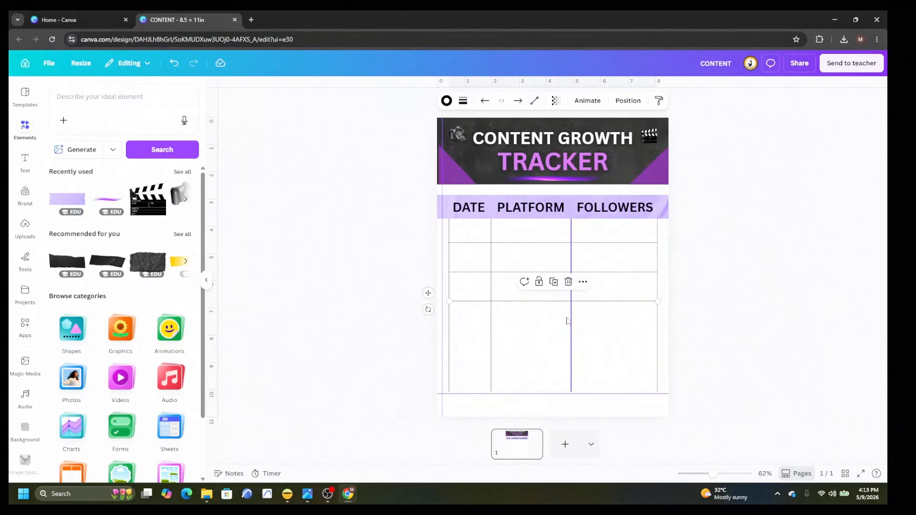
right_click(549, 303)
left_click(588, 334)
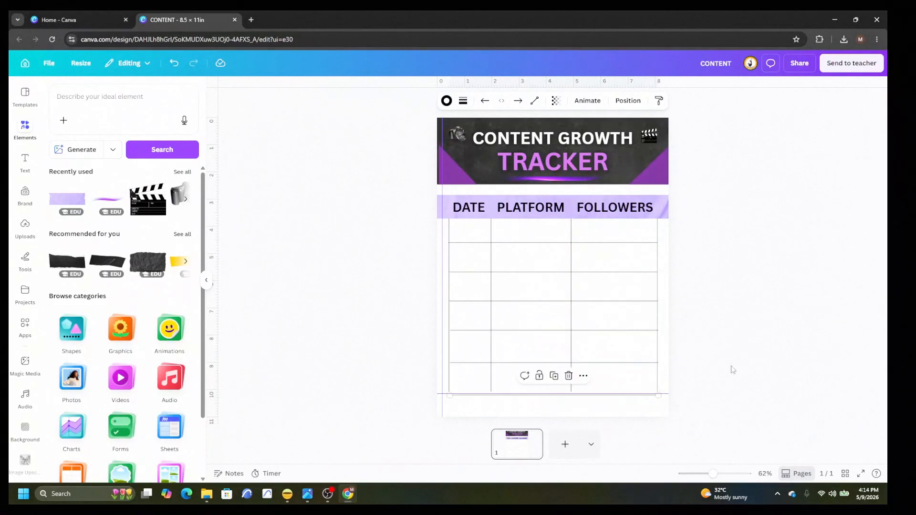
left_click(733, 369)
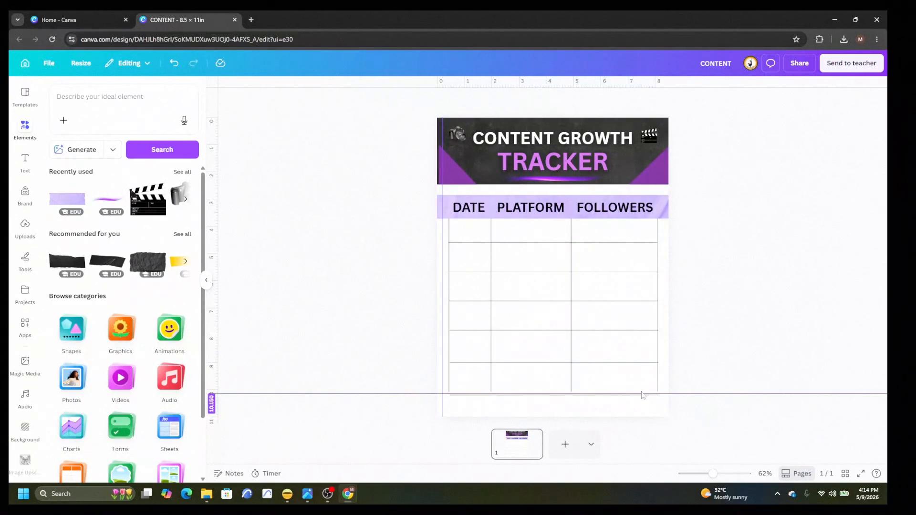
Move the horizontal guide down to the page's bottom edge and raise the table's bottom line to meet the column lines.
left_click(666, 394)
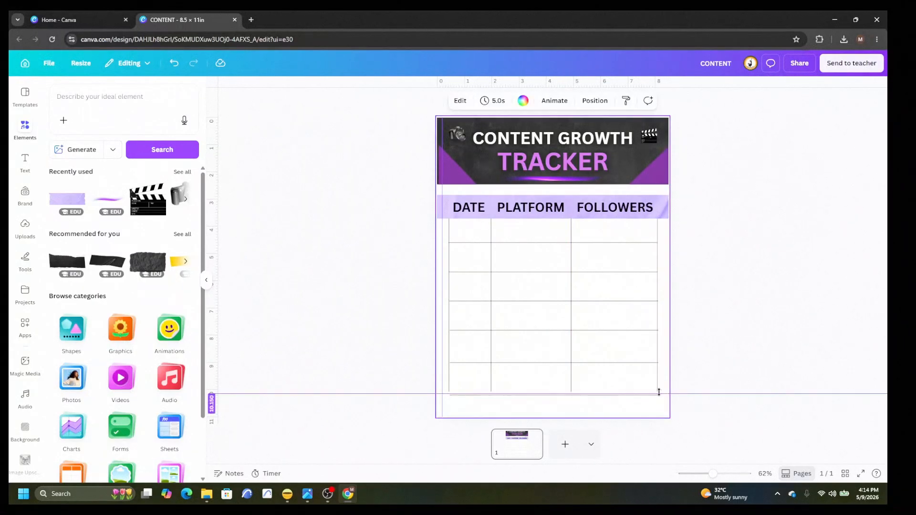
left_click_drag(659, 392, 665, 415)
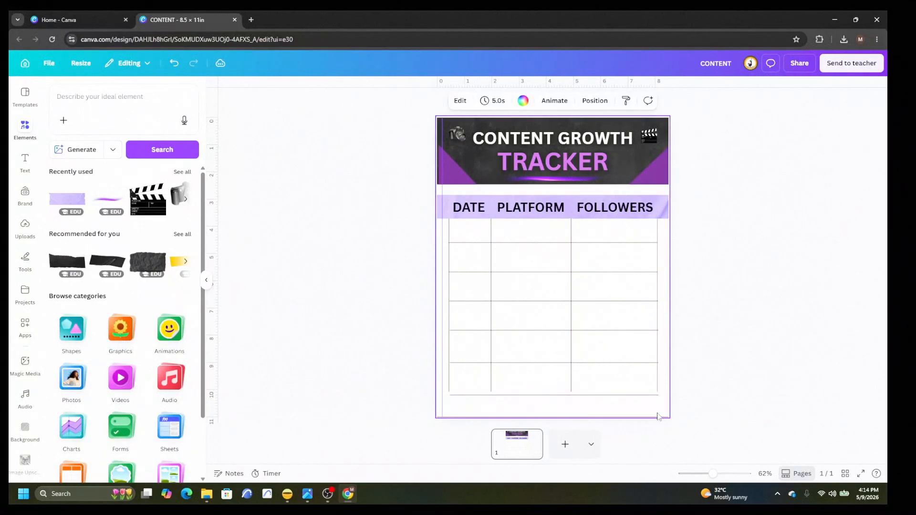
left_click(549, 395)
left_click_drag(549, 395, 548, 392)
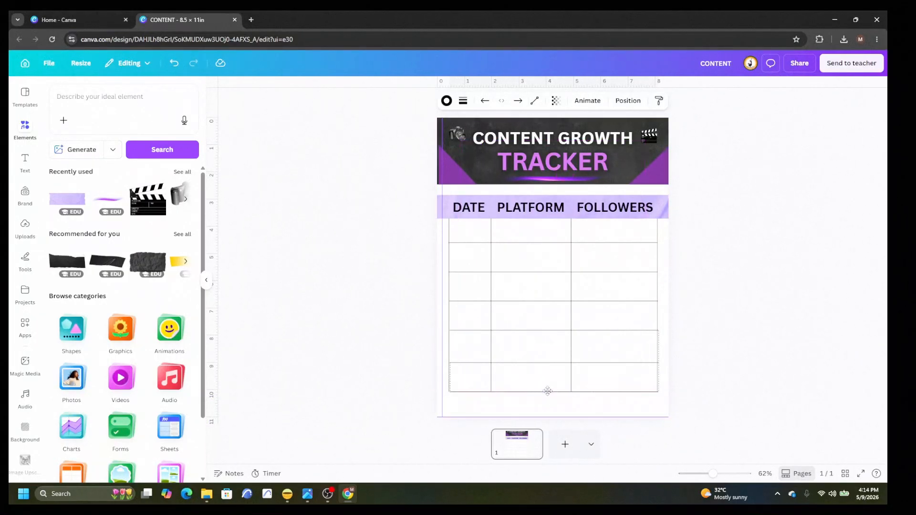
left_click(720, 376)
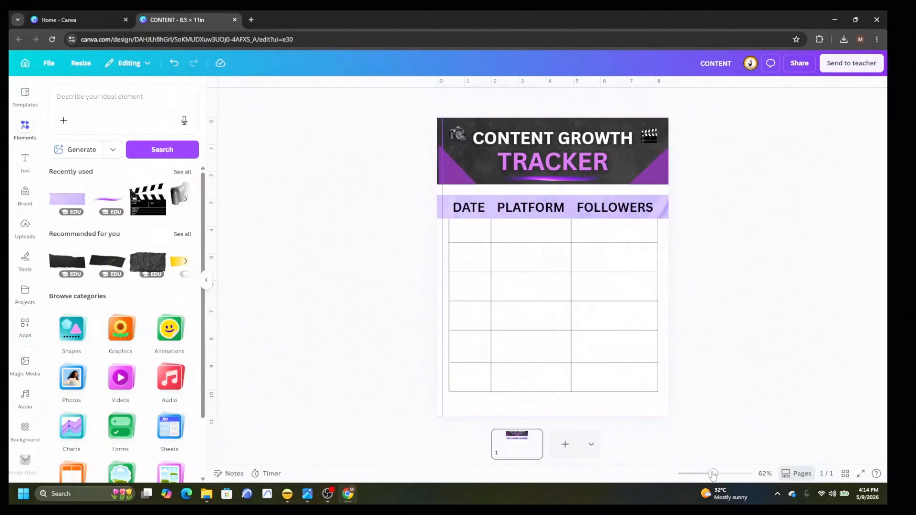
Nudge the table's bottom line so its ends align with the outer column lines.
left_click_drag(712, 474, 722, 474)
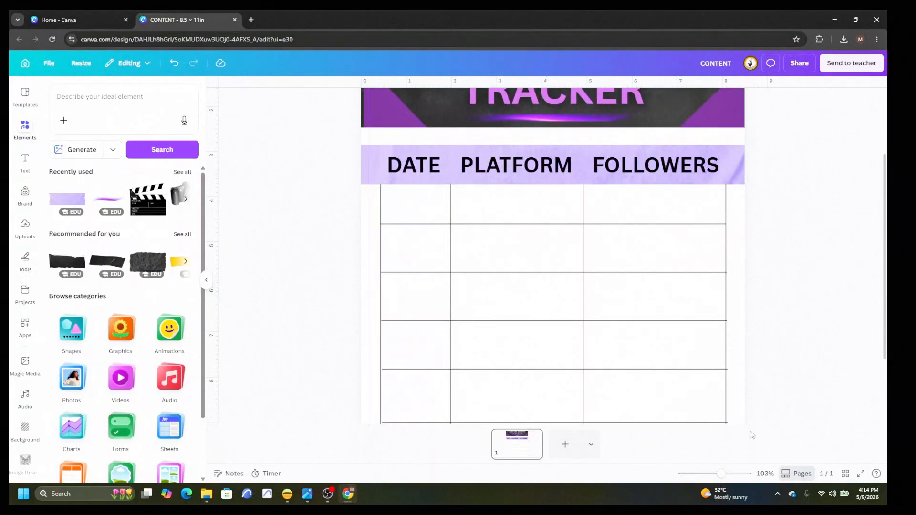
scroll(753, 422, "down", 3)
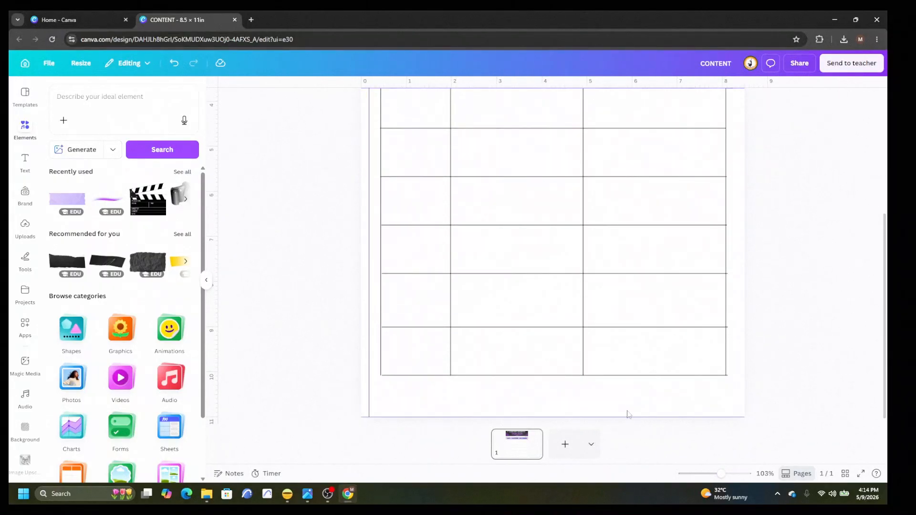
left_click(561, 376)
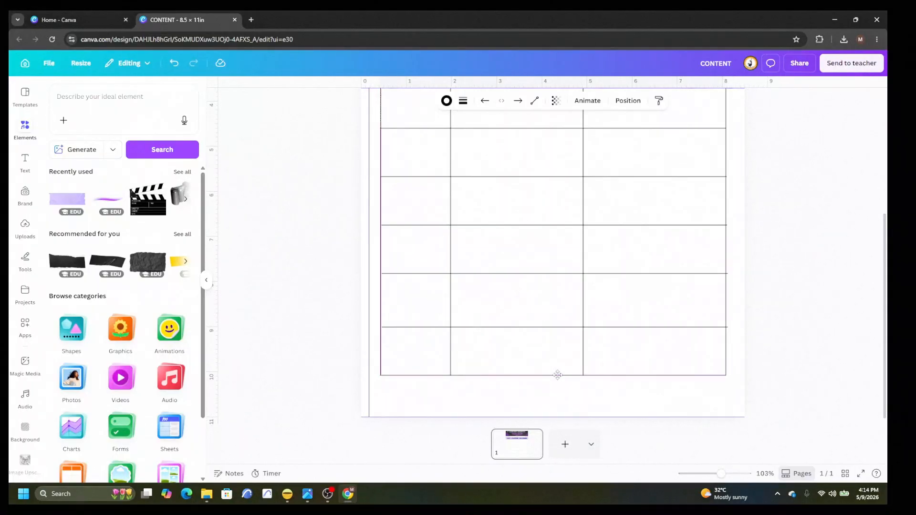
left_click(795, 368)
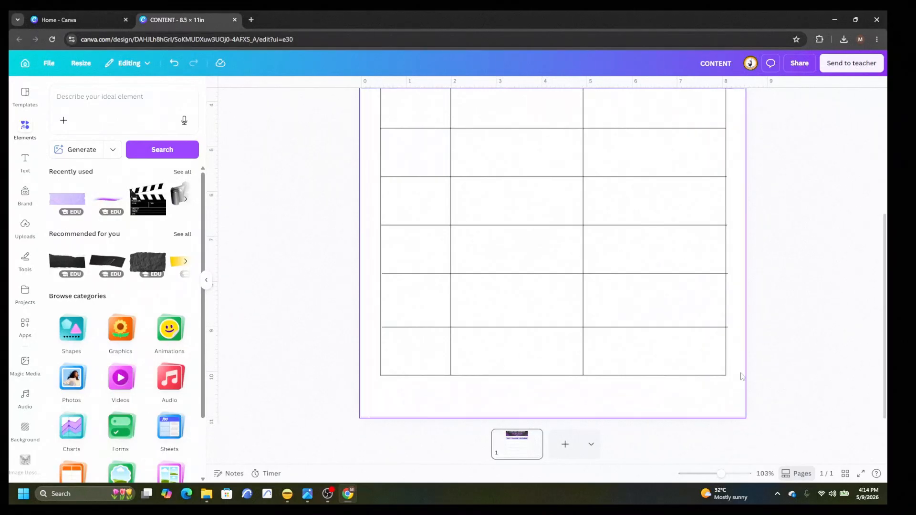
scroll(688, 364, "up", 3)
scroll(688, 366, "down", 3)
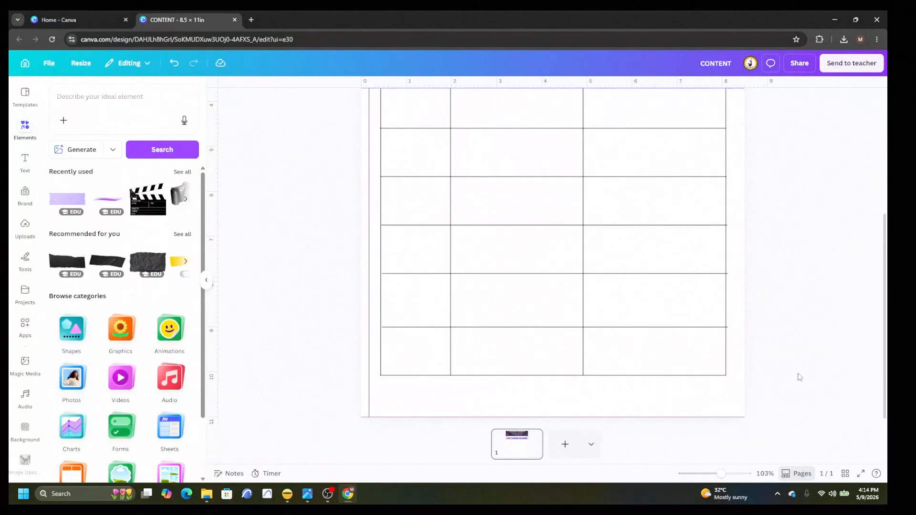
scroll(548, 364, "up", 3)
Add the recently used red play-button graphic and shrink it to a small icon inside the table.
left_click_drag(721, 474, 713, 475)
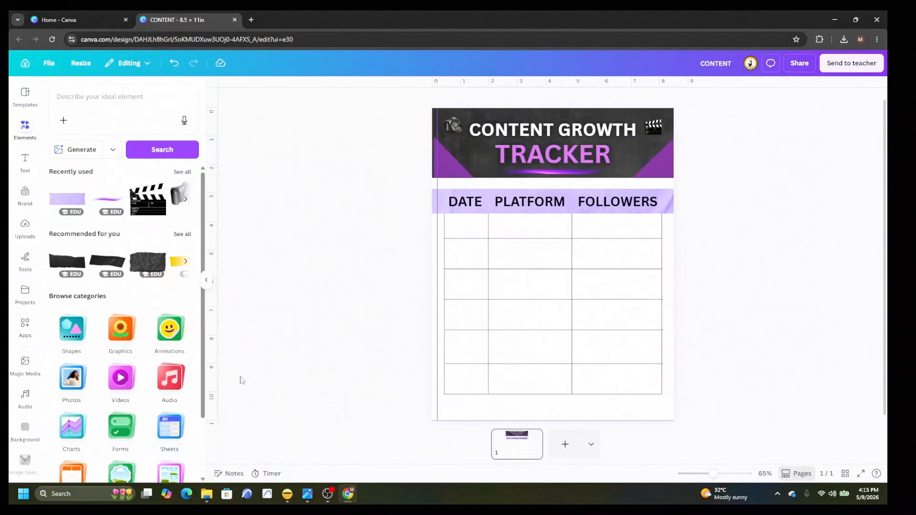
left_click(183, 171)
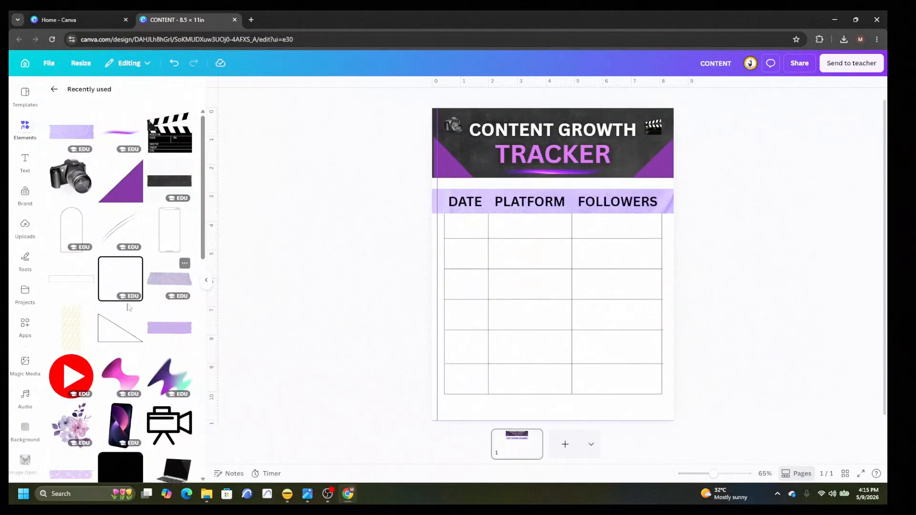
left_click(71, 376)
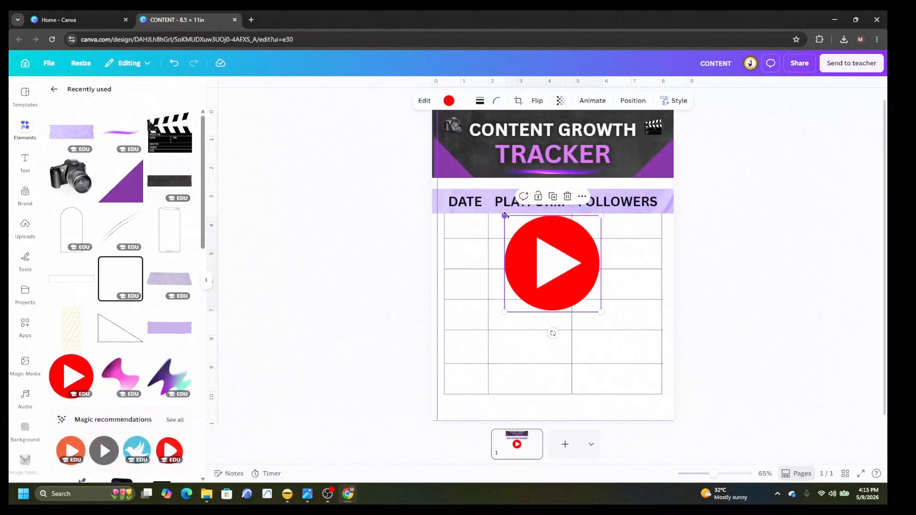
left_click_drag(505, 216, 576, 322)
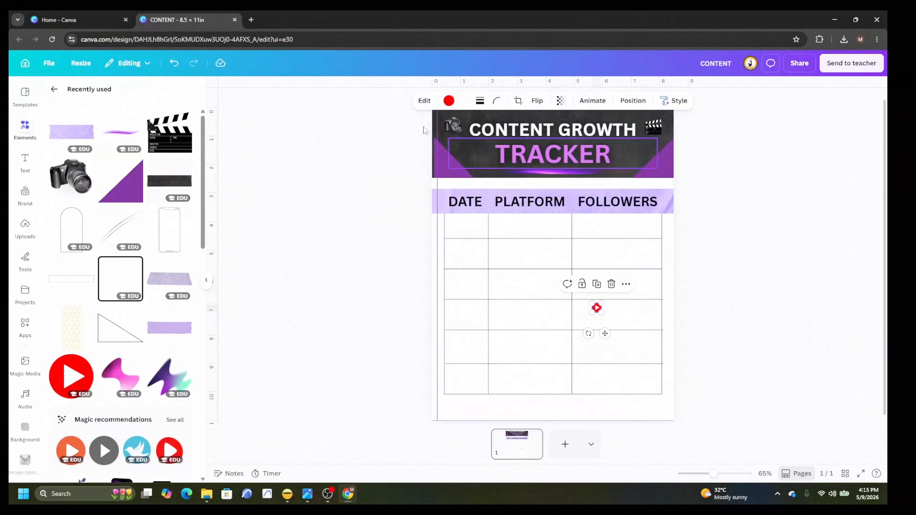
Recolor the small red play-button icon in the table to the magenta document color #cb6ce6.
left_click(449, 100)
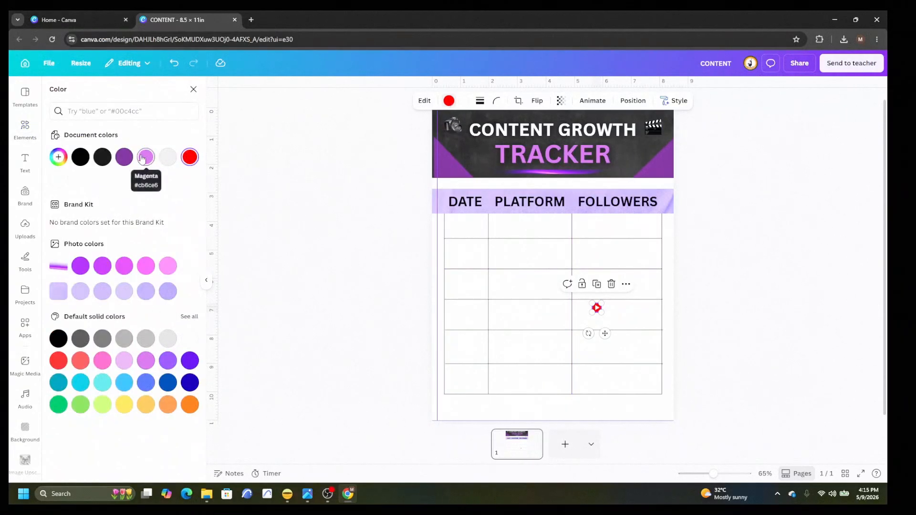
left_click(145, 156)
key("Escape")
left_click(286, 192)
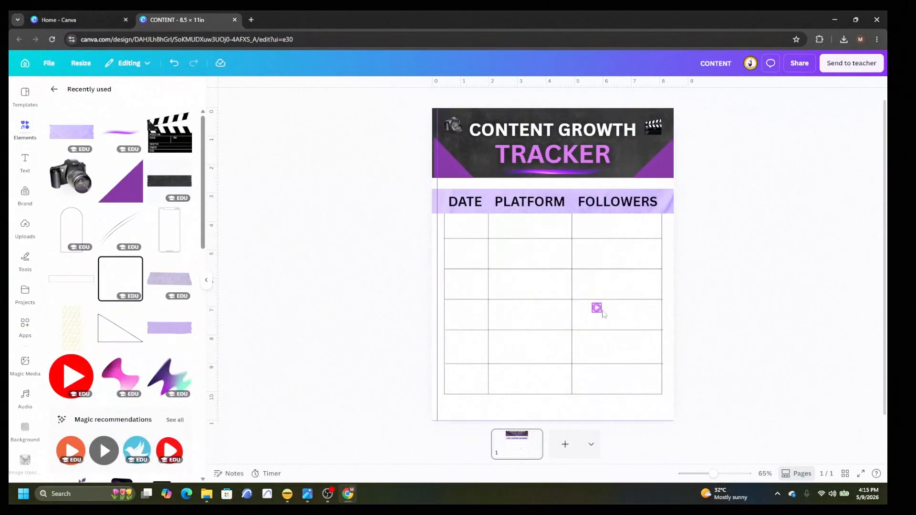
Move the play-button icon up to the page's center, between the header banner and the PLATFORM heading.
left_click(598, 309)
left_click_drag(602, 303, 552, 184)
left_click(685, 313)
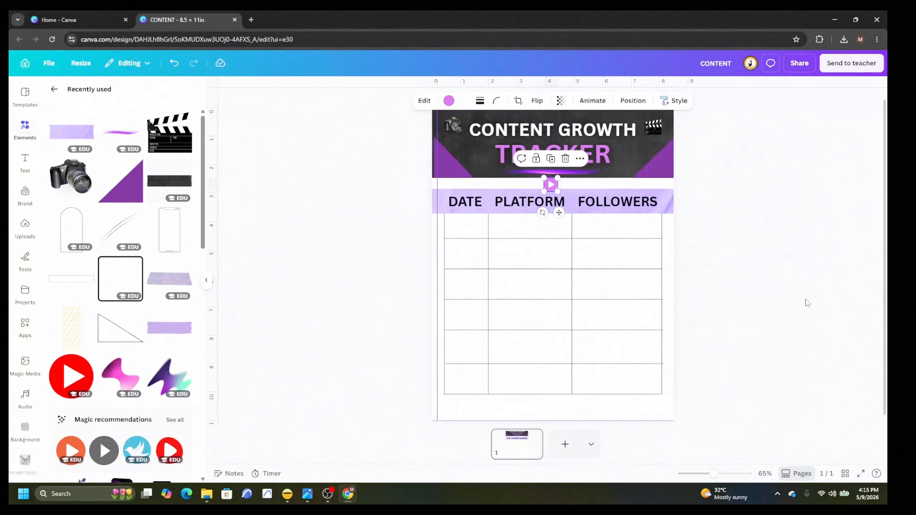
left_click(814, 299)
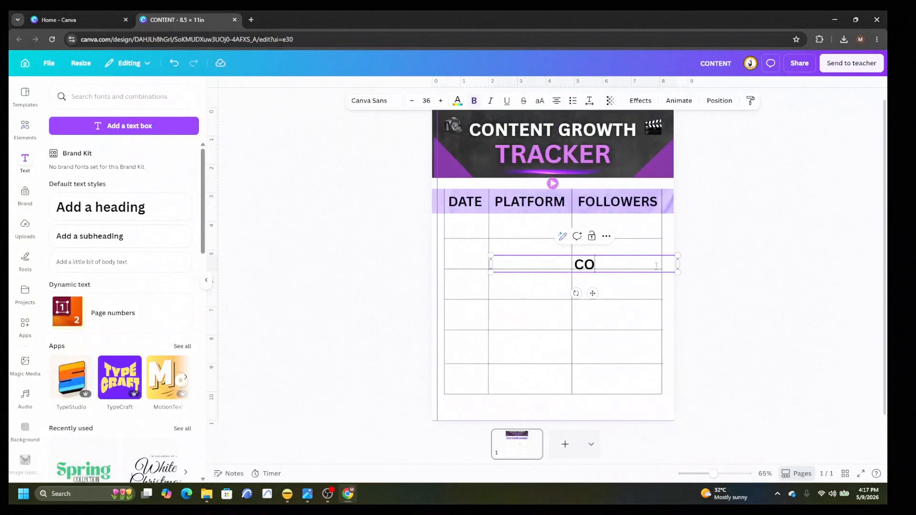
Enter the text CONSISTENCY IS THE KEY, shrink it and center it below the table as a footer.
type("NSISTENCY IS ")
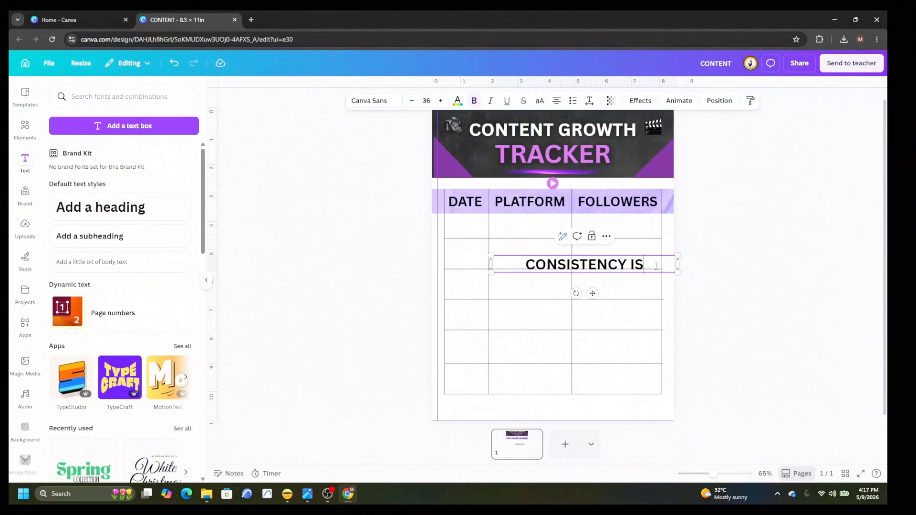
type("THE")
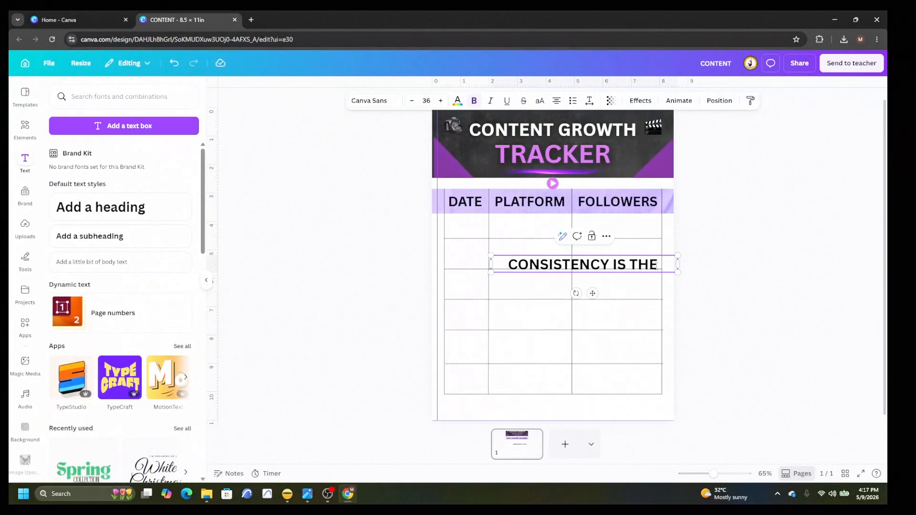
type(" KEY")
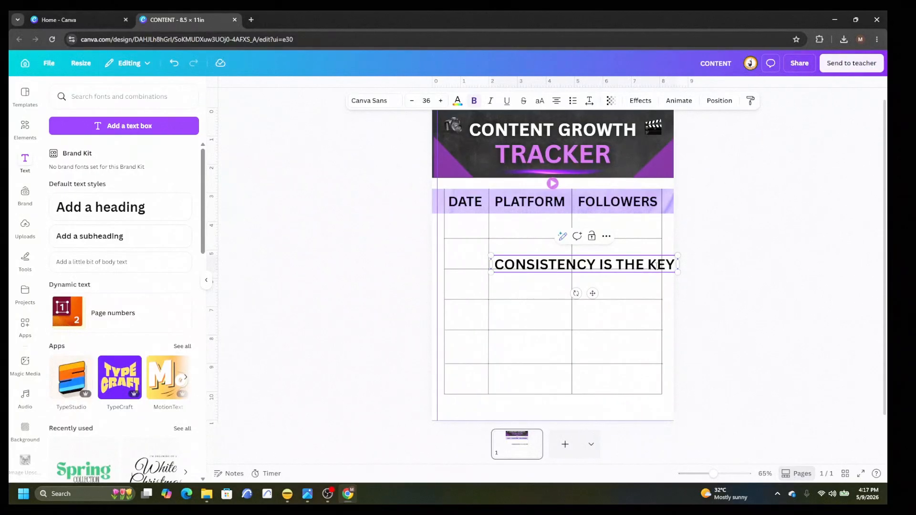
left_click_drag(492, 255, 553, 401)
left_click(741, 319)
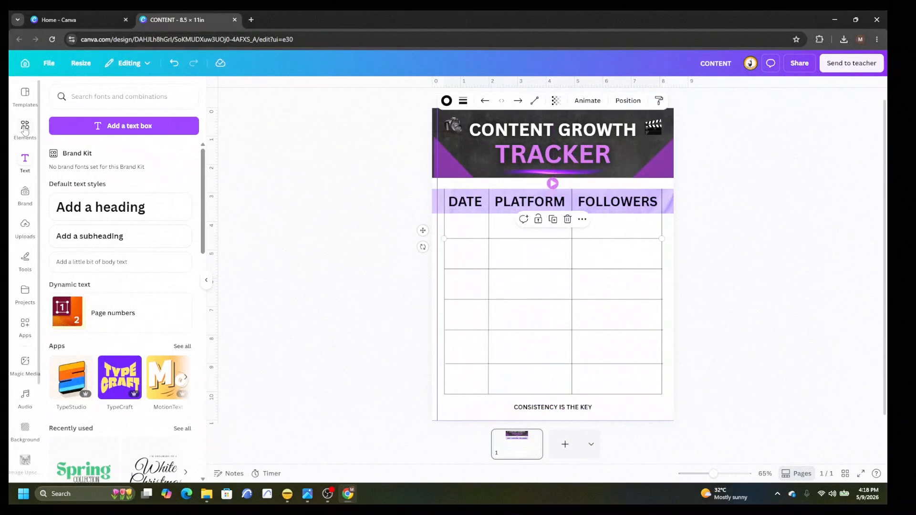
Add a thin line graphic from a "White line" search under the CONSISTENCY IS THE KEY footer and color it magenta.
left_click(24, 128)
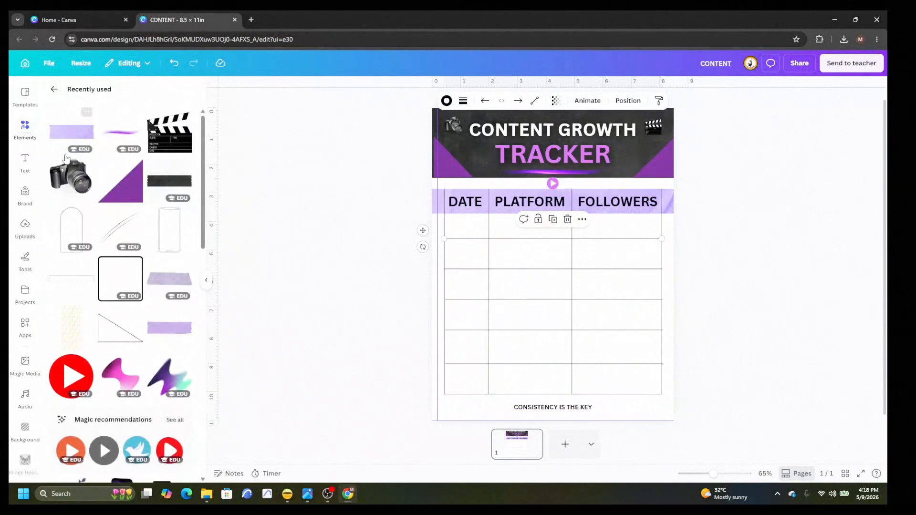
left_click_drag(564, 323, 563, 438)
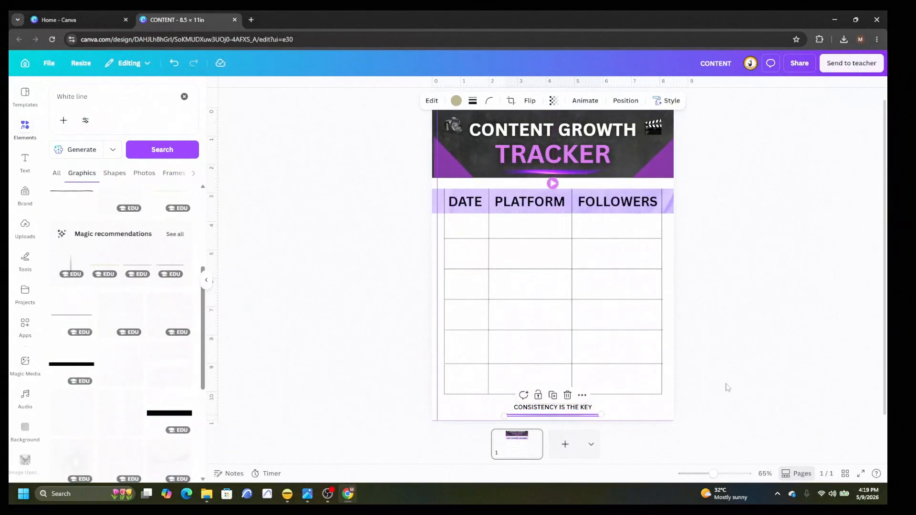
left_click(763, 374)
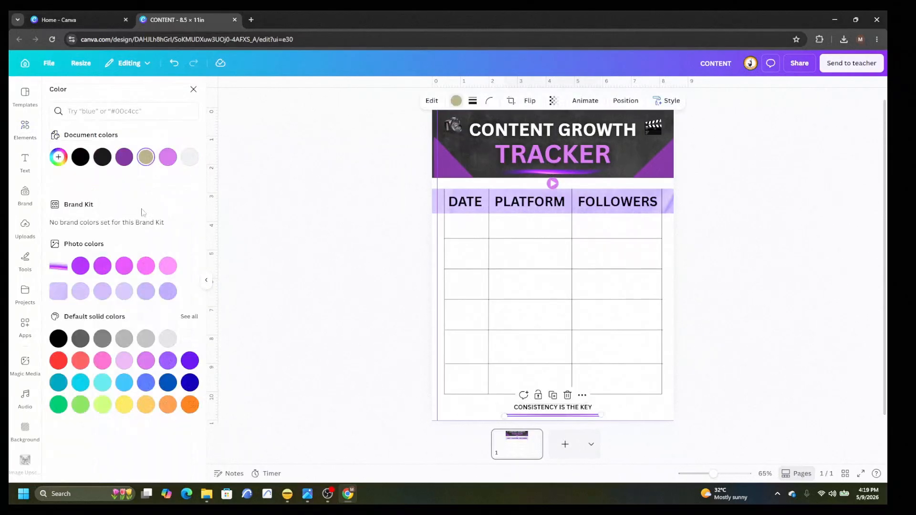
left_click(167, 162)
left_click(312, 239)
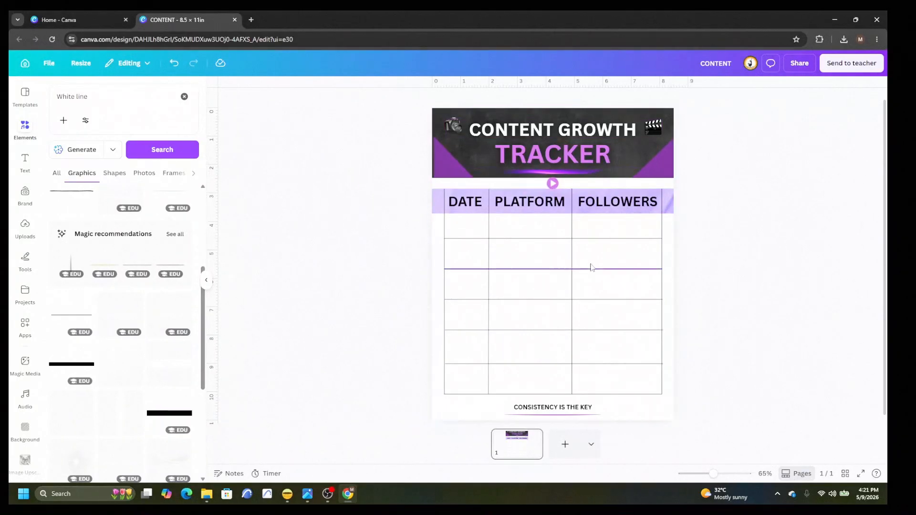
Review the file types offered for downloading the finished design.
left_click(802, 65)
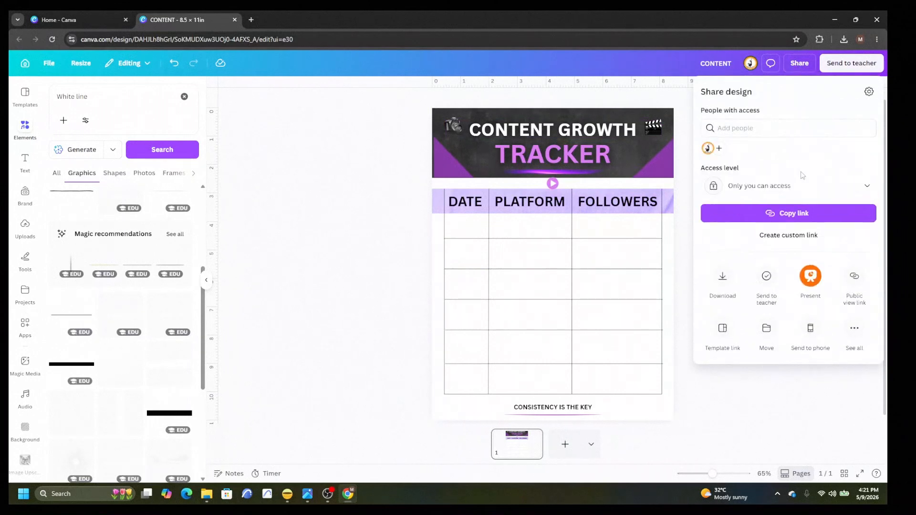
left_click(722, 285)
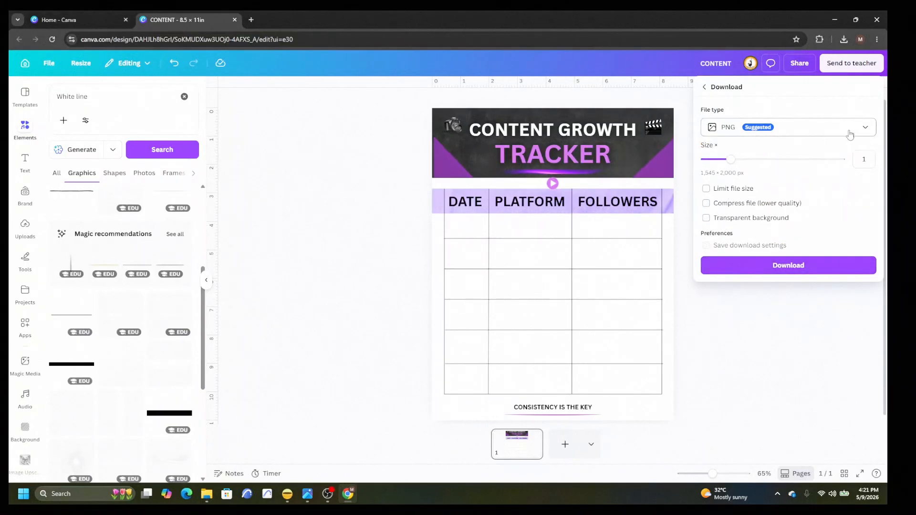
left_click(868, 130)
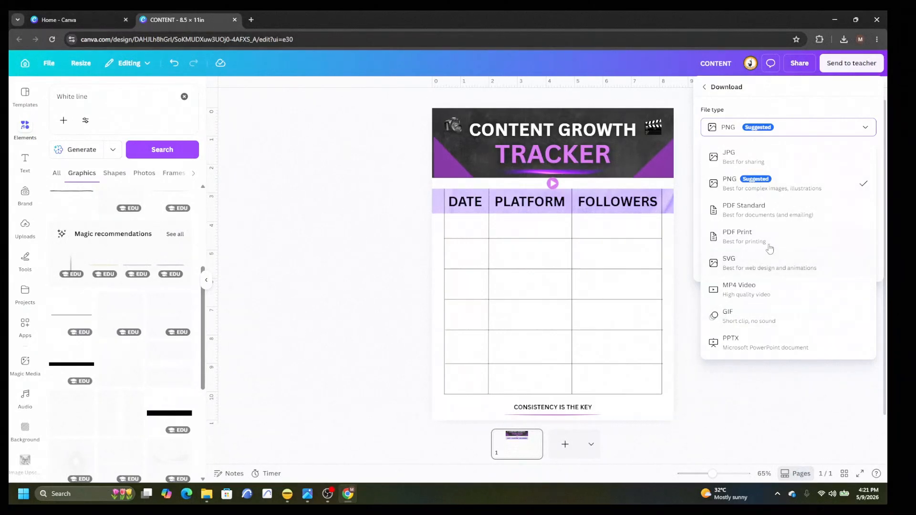
left_click(351, 263)
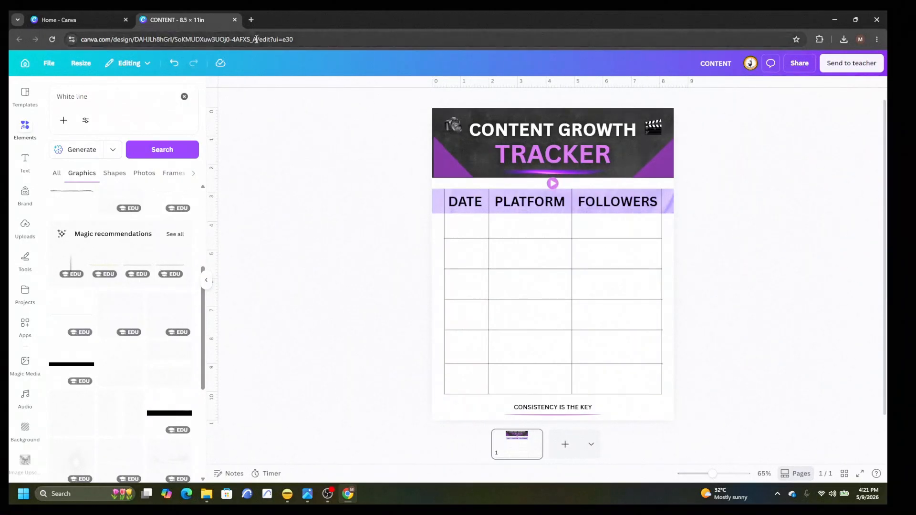
Search Google for "gumroad login" in a new browser tab.
left_click(252, 20)
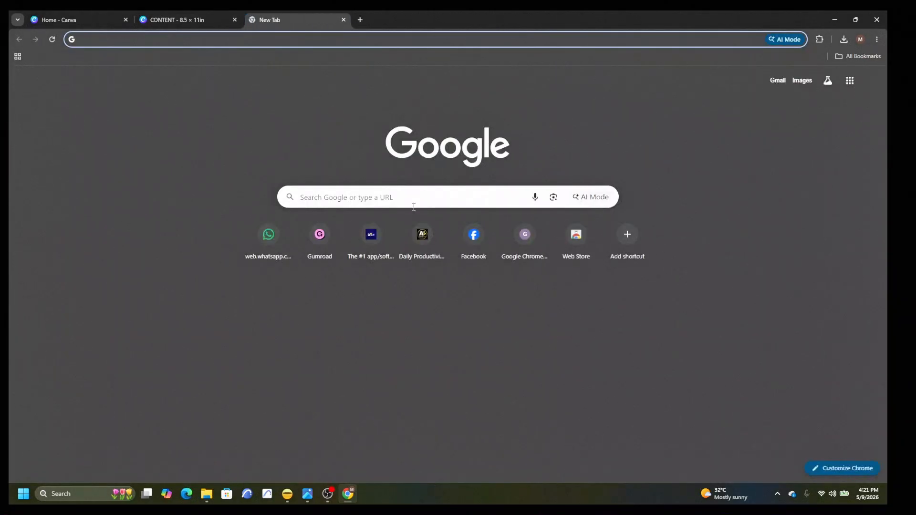
left_click(429, 201)
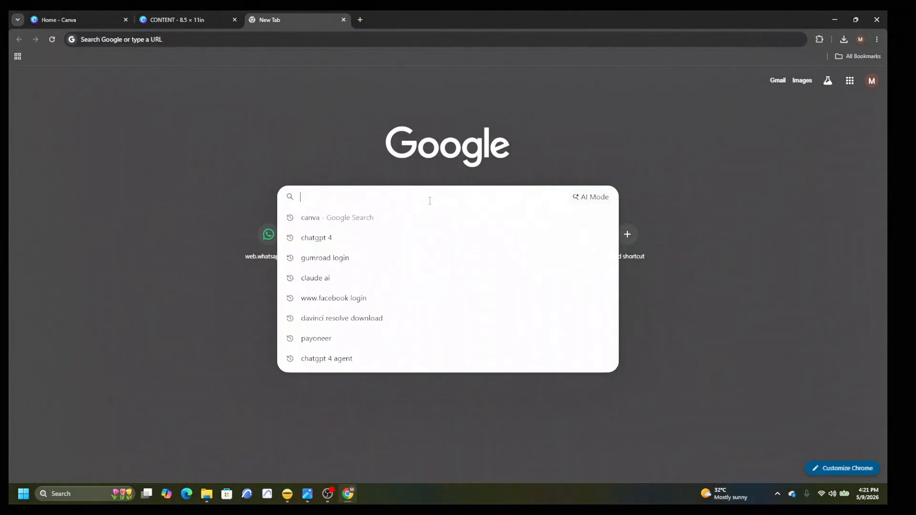
left_click(345, 263)
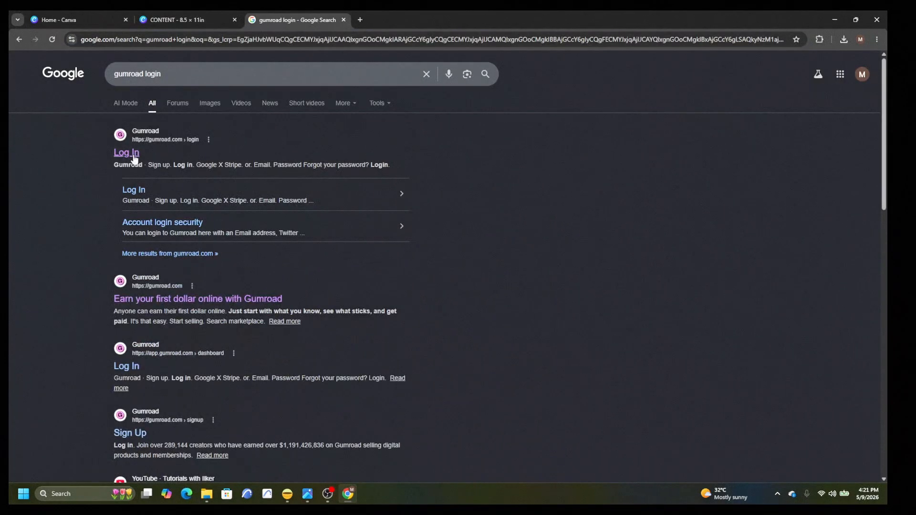